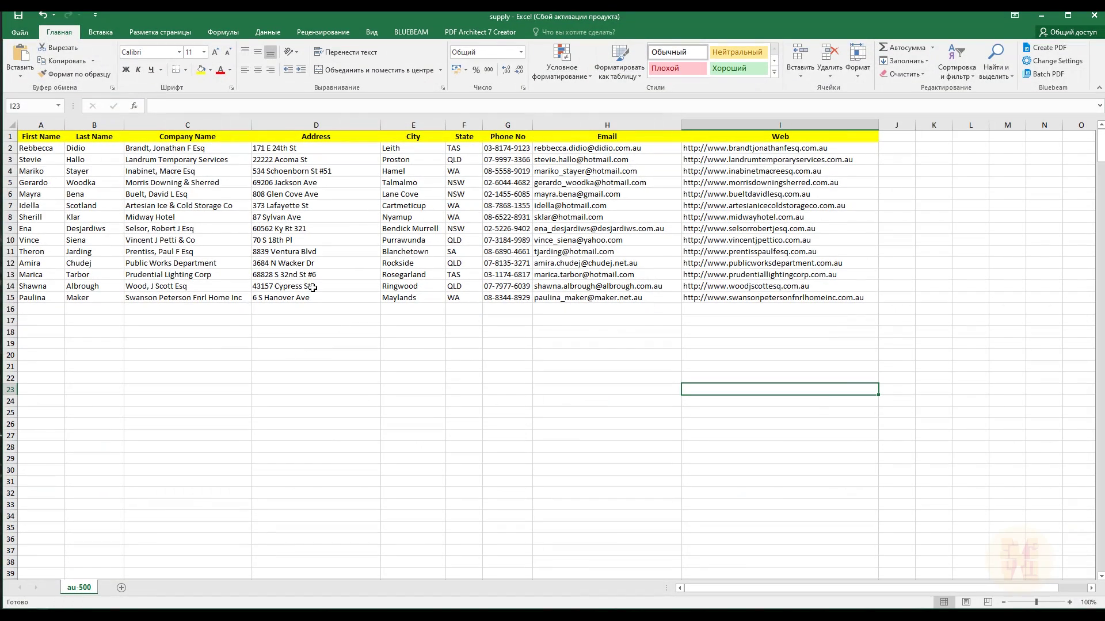
Step: Select parts of the au-500 supplier contact table, ending with the full range A1:I15
{"action": "left_click_drag", "start_coordinate": [41, 149], "coordinate": [512, 175]}
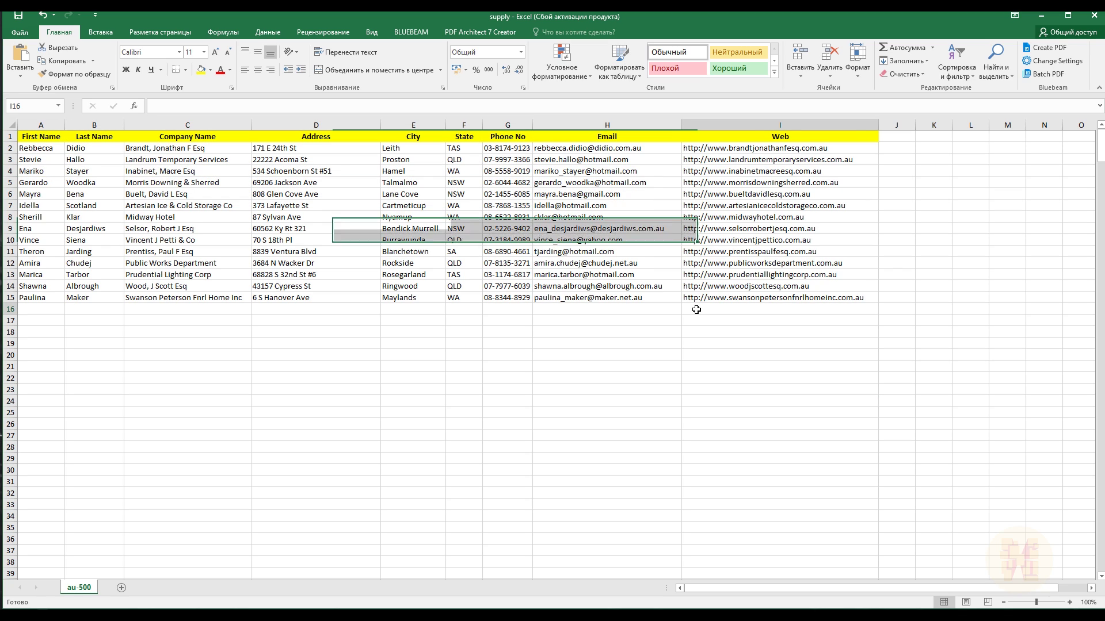
{"action": "left_click_drag", "start_coordinate": [703, 295], "coordinate": [106, 159]}
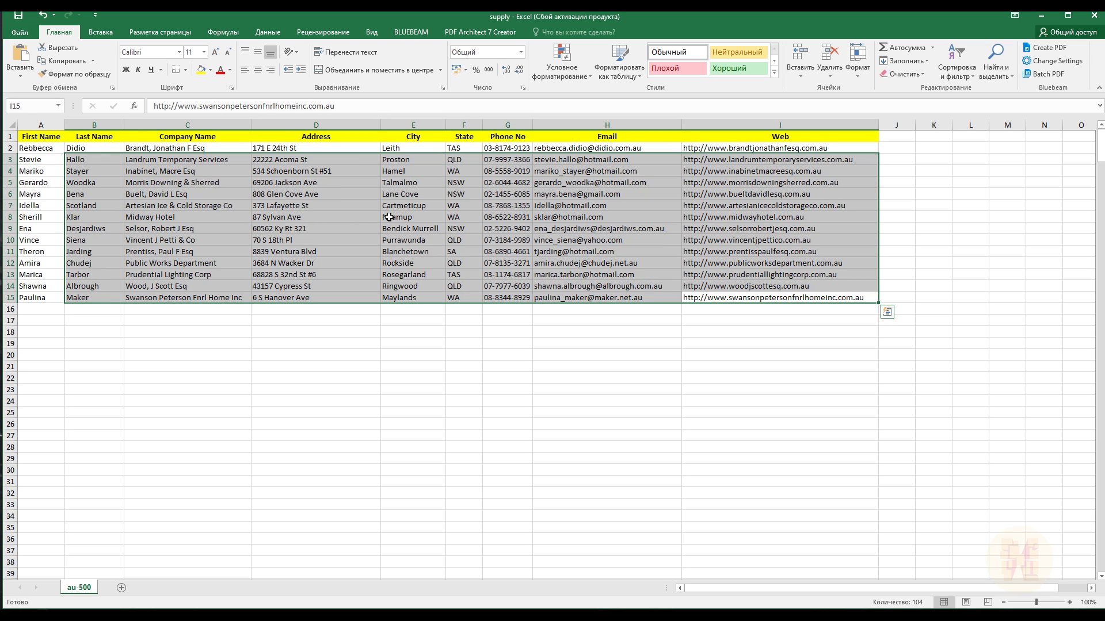
{"action": "left_click", "coordinate": [721, 347]}
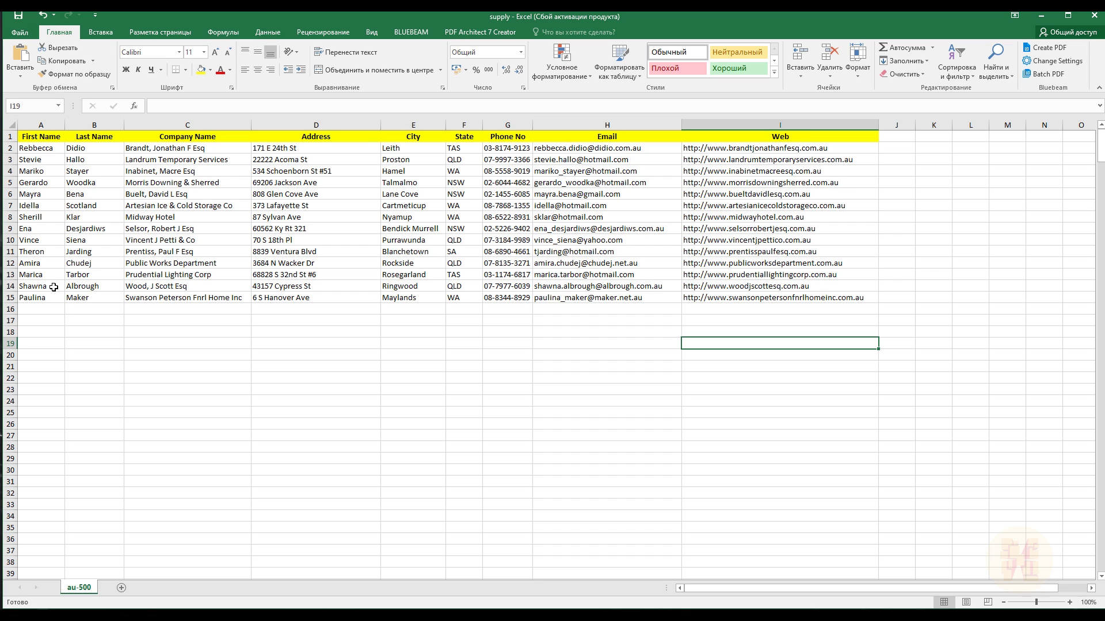
{"action": "left_click_drag", "start_coordinate": [37, 137], "coordinate": [732, 300]}
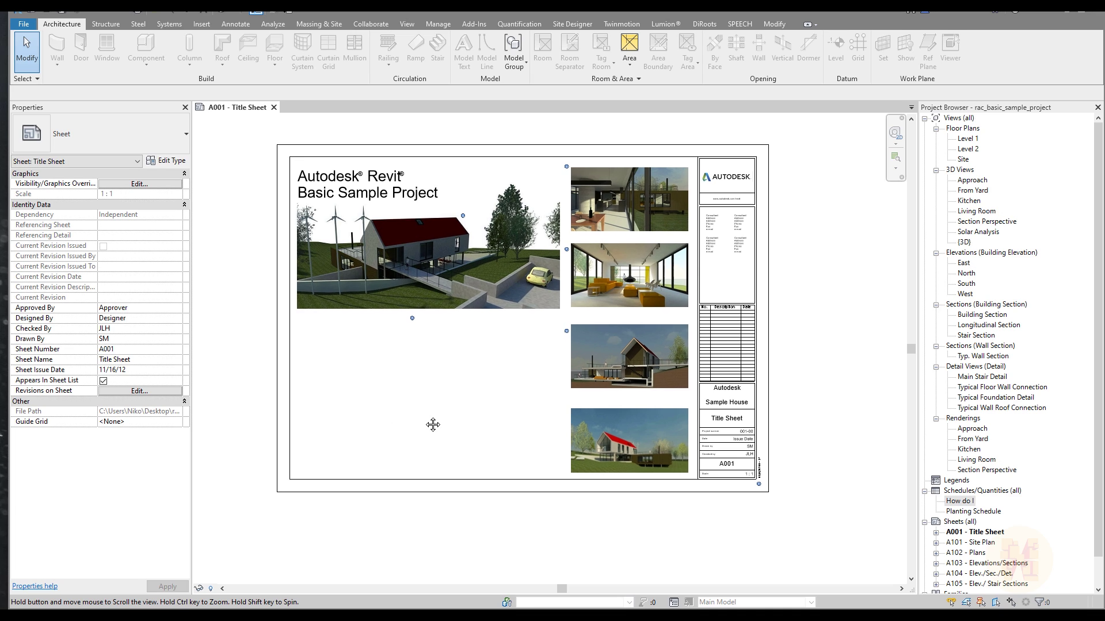
Step: Start a new schedule from Schedules/Quantities (all), then cancel it
{"action": "scroll", "coordinate": [437, 414], "scroll_direction": "up", "scroll_amount": 3}
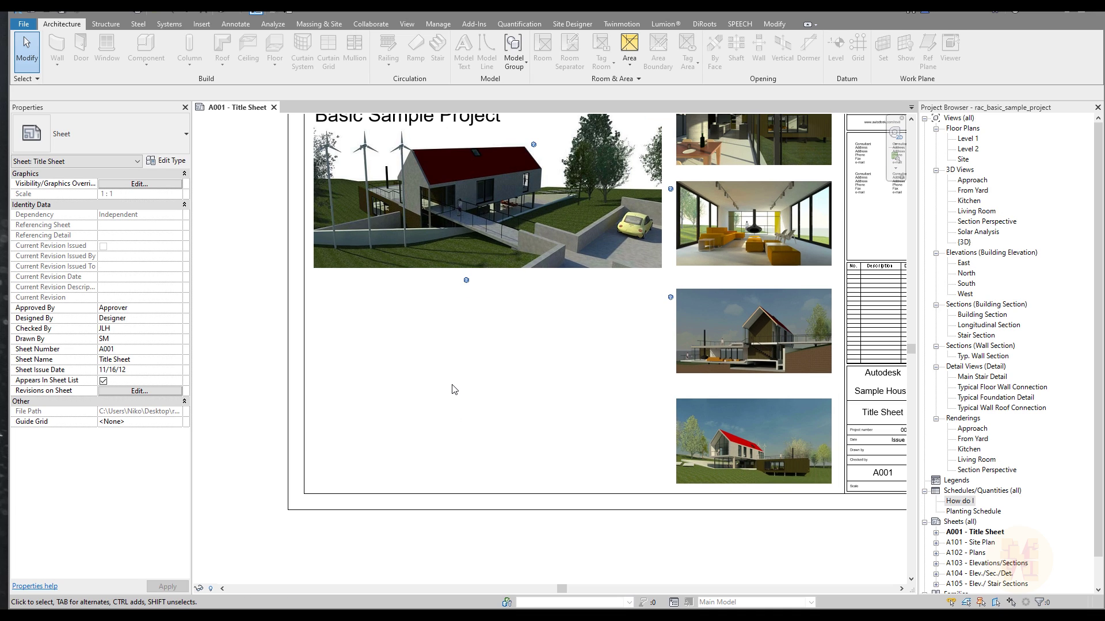
{"action": "left_click", "coordinate": [972, 491]}
{"action": "right_click", "coordinate": [960, 494]}
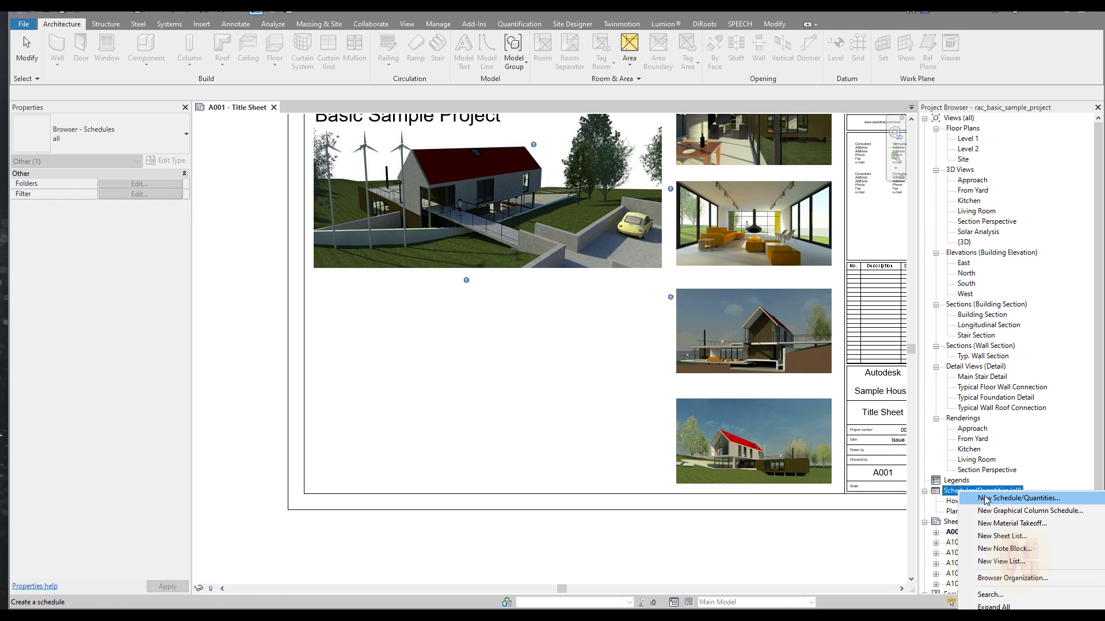
{"action": "left_click", "coordinate": [985, 500]}
{"action": "left_click", "coordinate": [600, 398]}
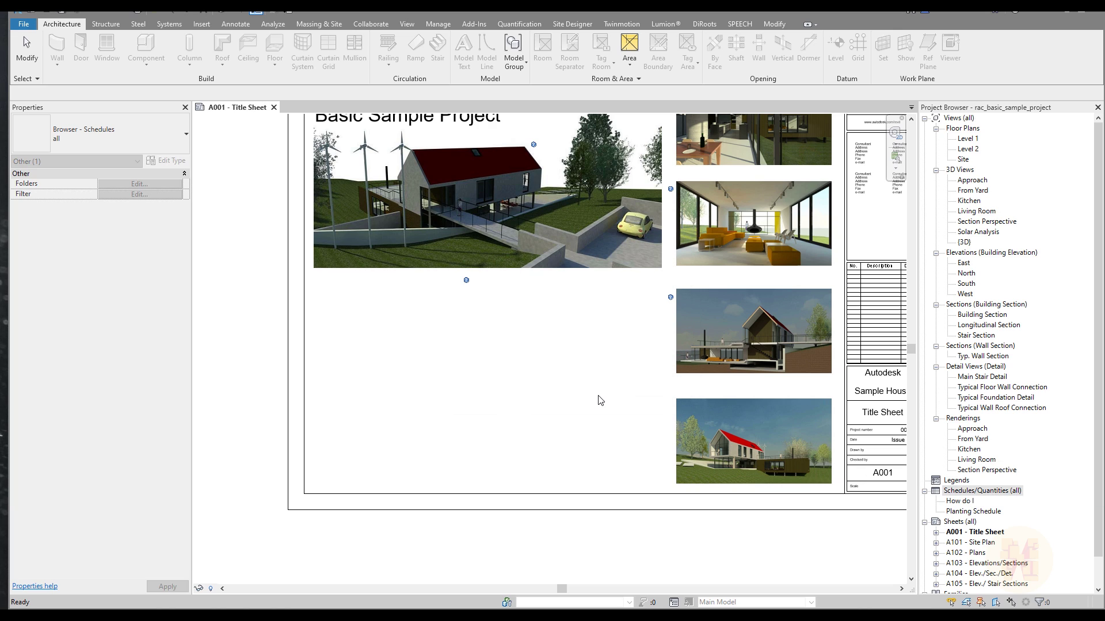
Step: Create a new note block and confirm its family to reach Note Block Properties
{"action": "right_click", "coordinate": [970, 492]}
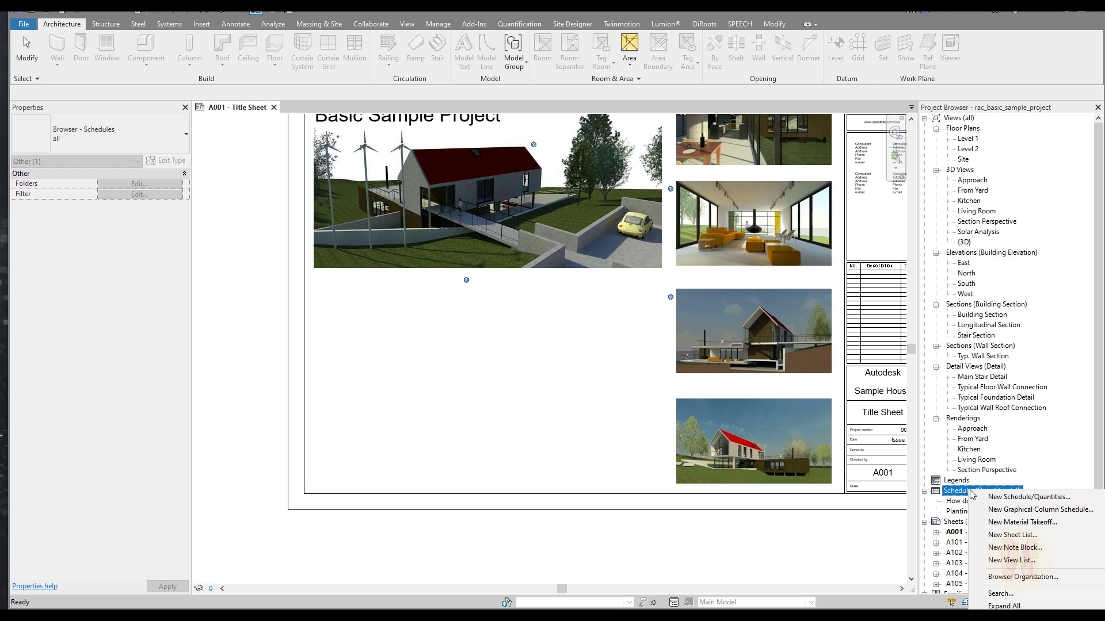
{"action": "left_click", "coordinate": [1030, 548]}
{"action": "left_click", "coordinate": [528, 381]}
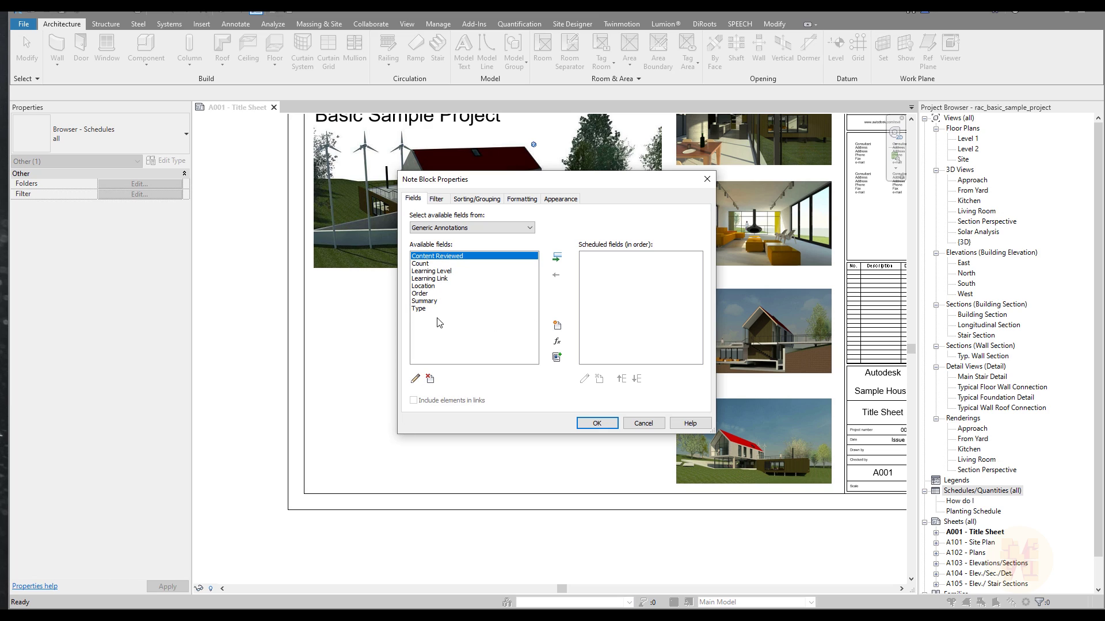
Step: Cancel the note block, select the title sheet, and show the DiRoots tools
{"action": "left_click", "coordinate": [643, 423]}
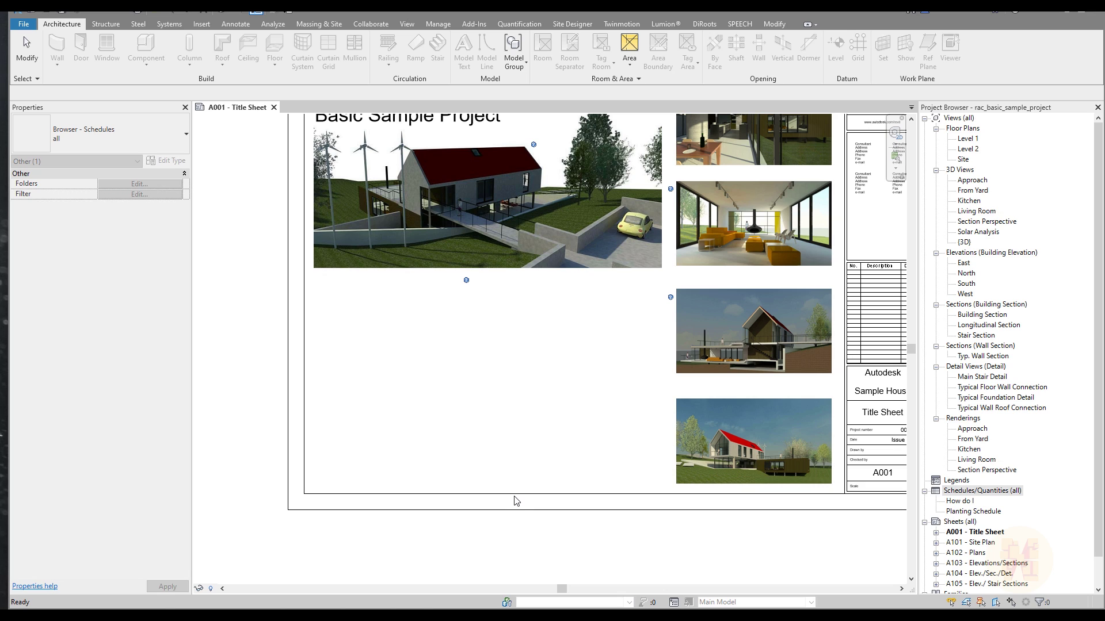
{"action": "left_click", "coordinate": [375, 469]}
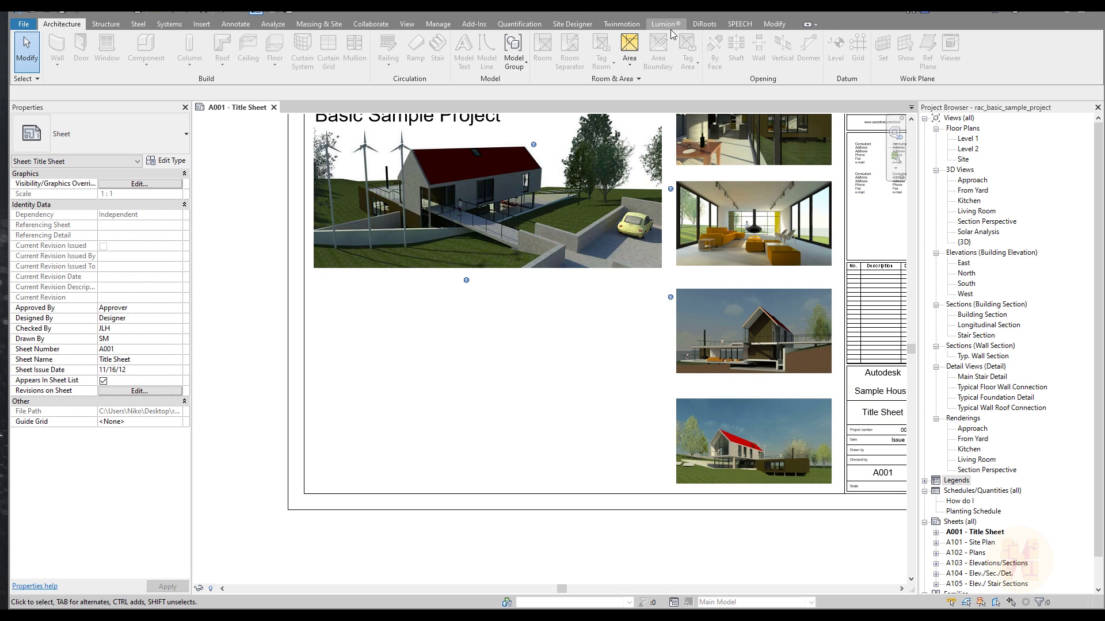
{"action": "left_click", "coordinate": [704, 24]}
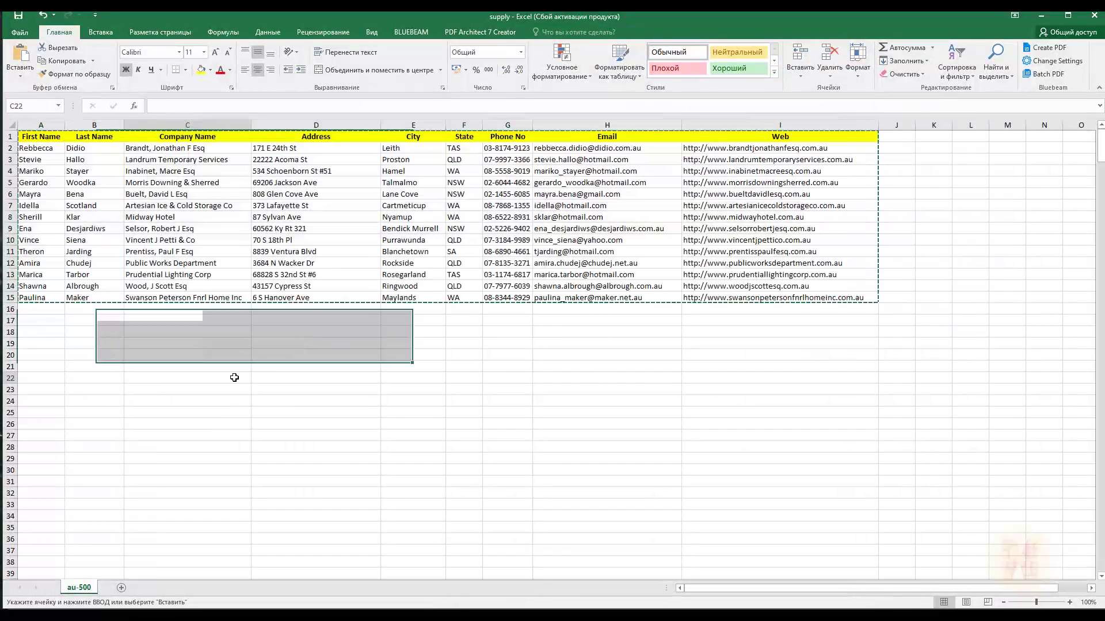
Step: Name the range A1:I15 on sheet au-500 'Contacts' using the Name Box
{"action": "left_click", "coordinate": [353, 375]}
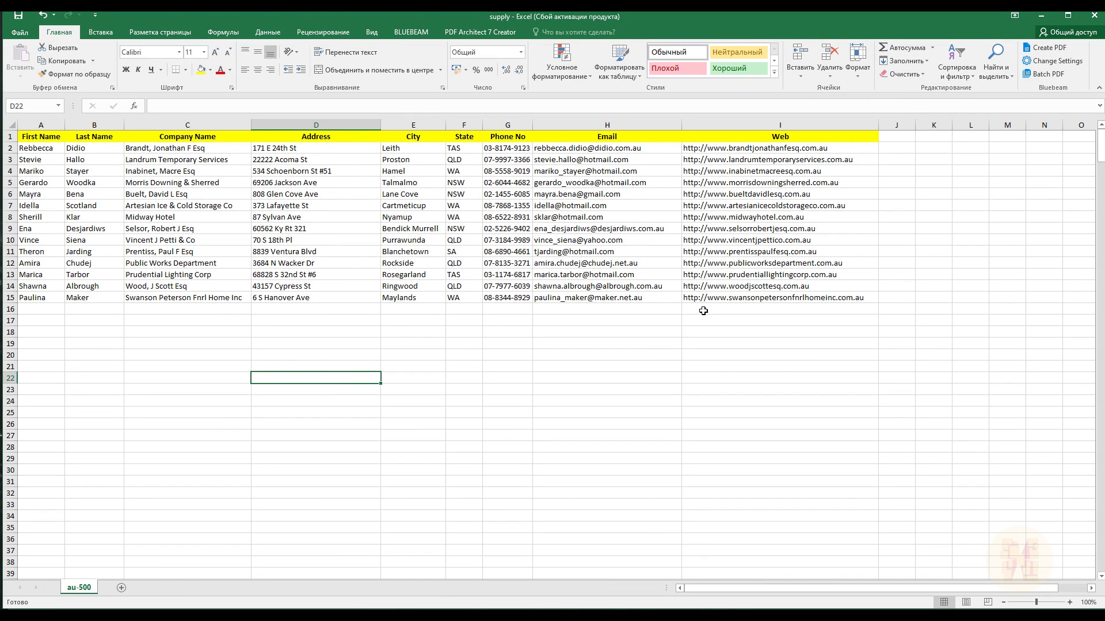
{"action": "left_click_drag", "start_coordinate": [750, 299], "coordinate": [32, 132]}
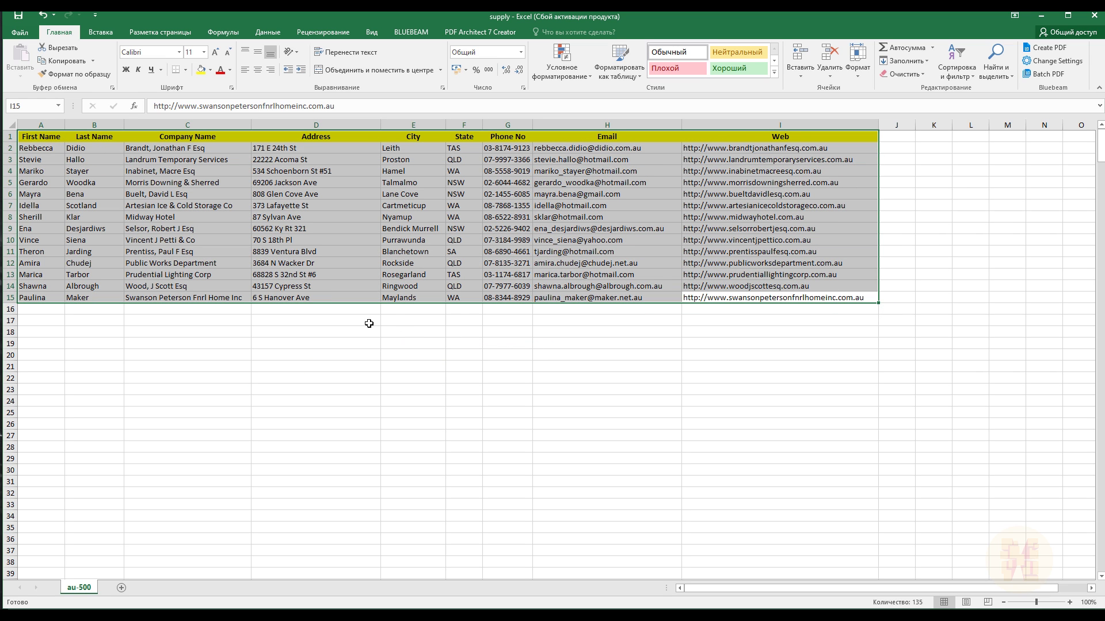
{"action": "left_click", "coordinate": [44, 107]}
{"action": "type", "text": "CV"}
{"action": "key", "text": "Return"}
{"action": "left_click", "coordinate": [302, 396]}
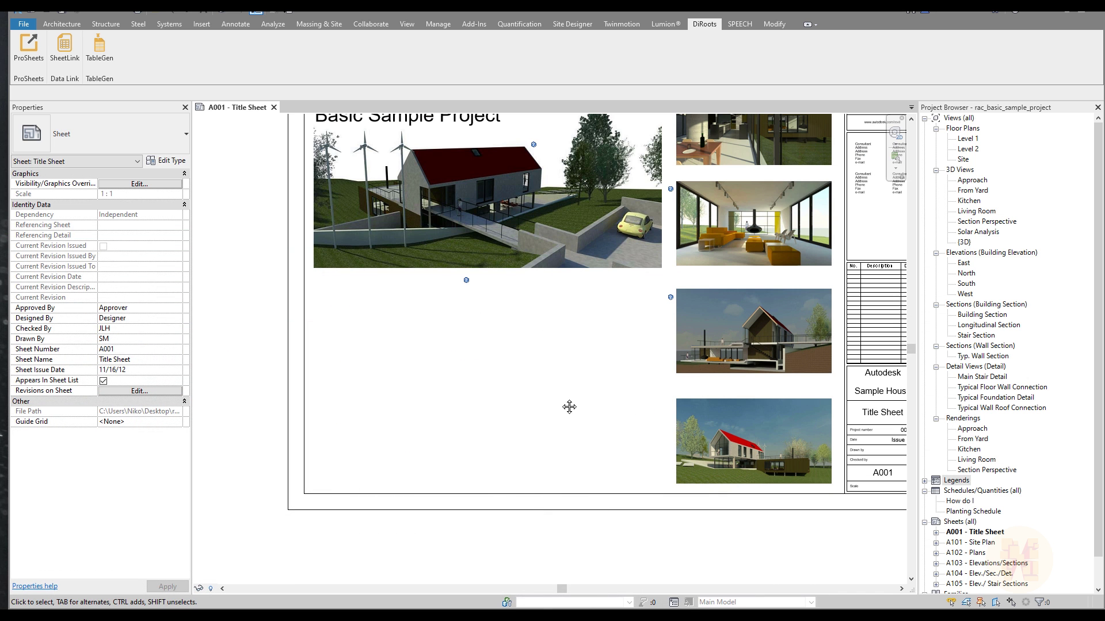
Step: Launch TableGen, add a new table, and load supply.xlsx from the Desktop as its source
{"action": "middle_click_drag", "start_coordinate": [570, 407], "coordinate": [545, 405]}
{"action": "left_click", "coordinate": [99, 52]}
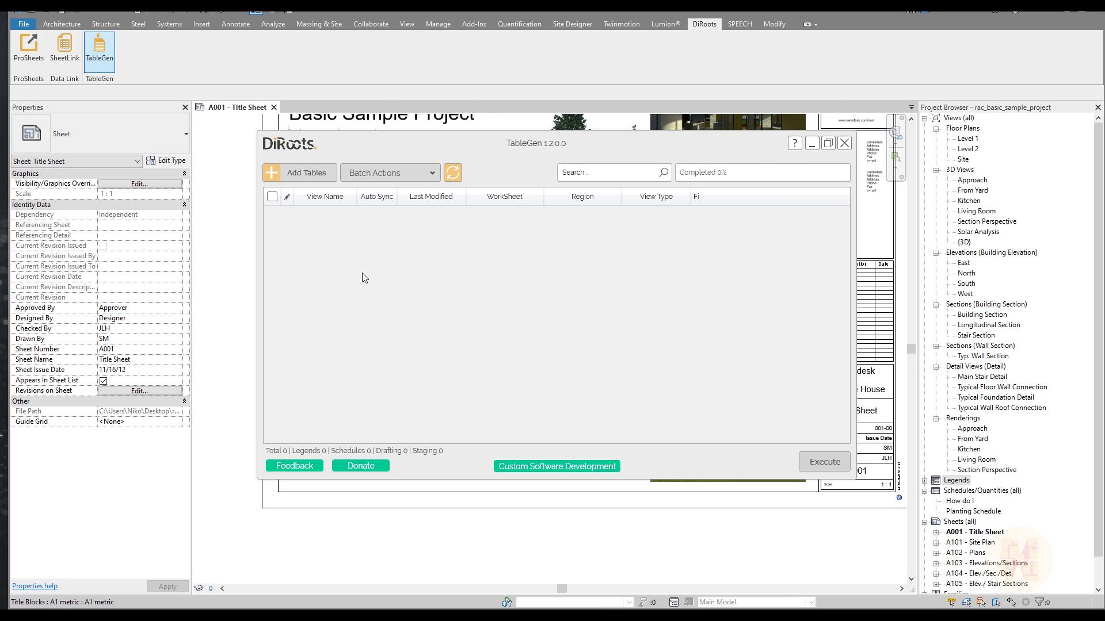
{"action": "left_click_drag", "start_coordinate": [450, 140], "coordinate": [454, 168]}
{"action": "left_click", "coordinate": [279, 202]}
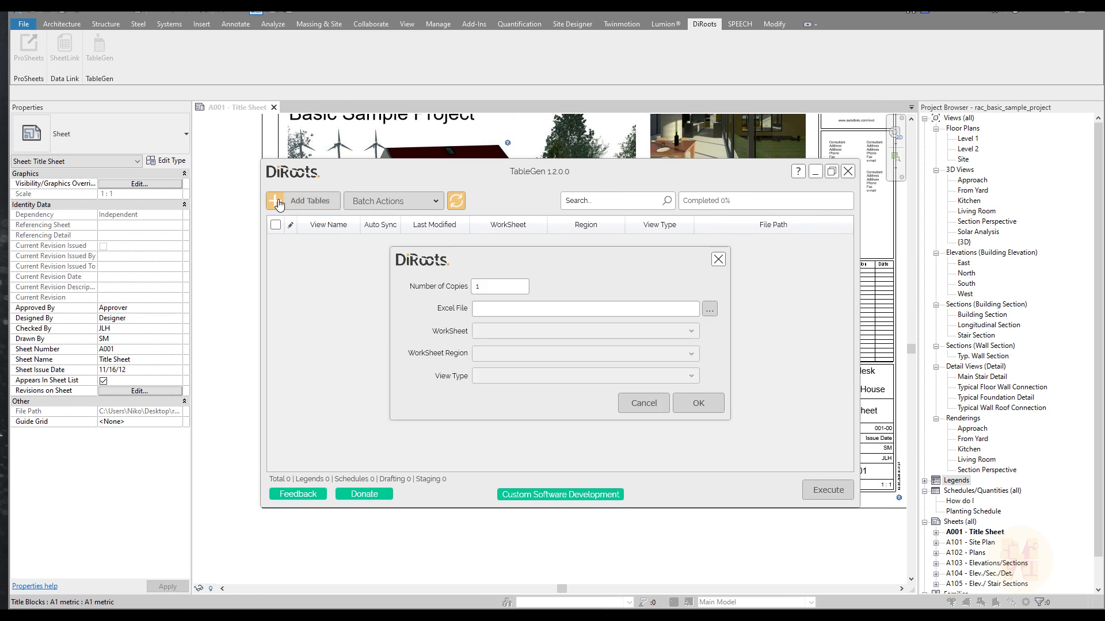
{"action": "left_click", "coordinate": [710, 310]}
{"action": "left_click", "coordinate": [503, 268]}
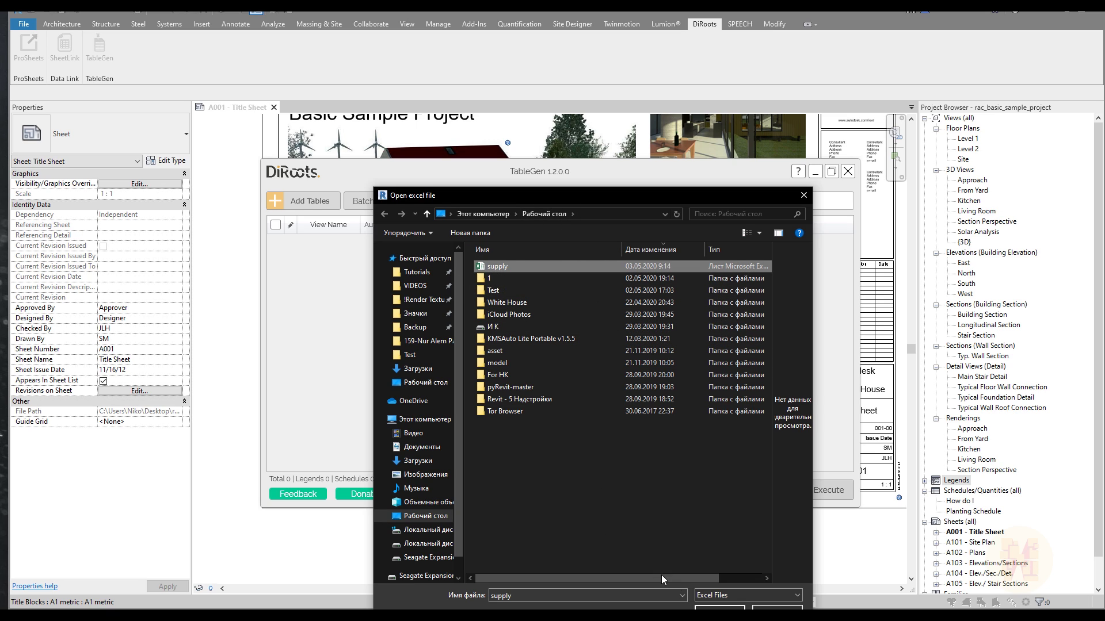
{"action": "key", "text": "Return"}
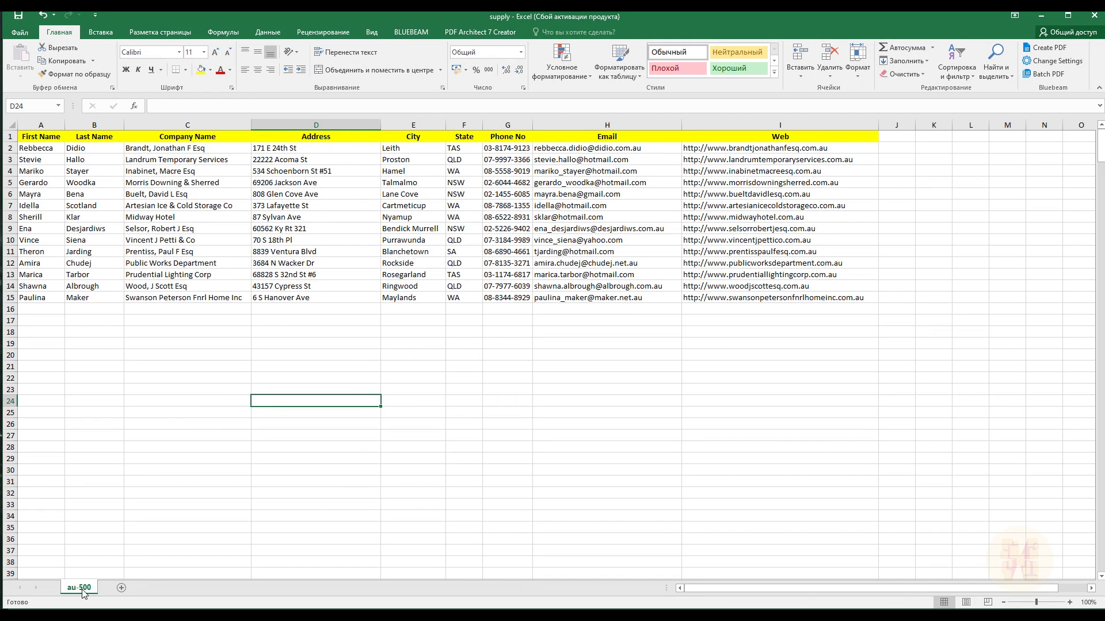
Step: Add three blank sheets after au-500, return to au-500, and minimize Excel
{"action": "left_click", "coordinate": [121, 589]}
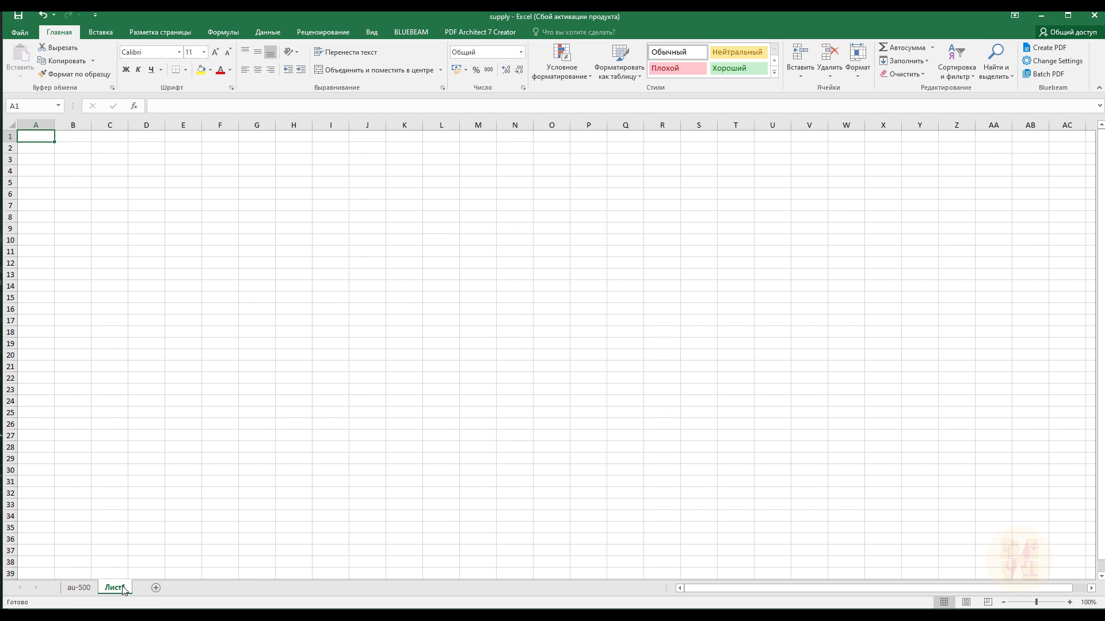
{"action": "left_click", "coordinate": [156, 589]}
{"action": "left_click", "coordinate": [190, 588]}
{"action": "left_click", "coordinate": [79, 587]}
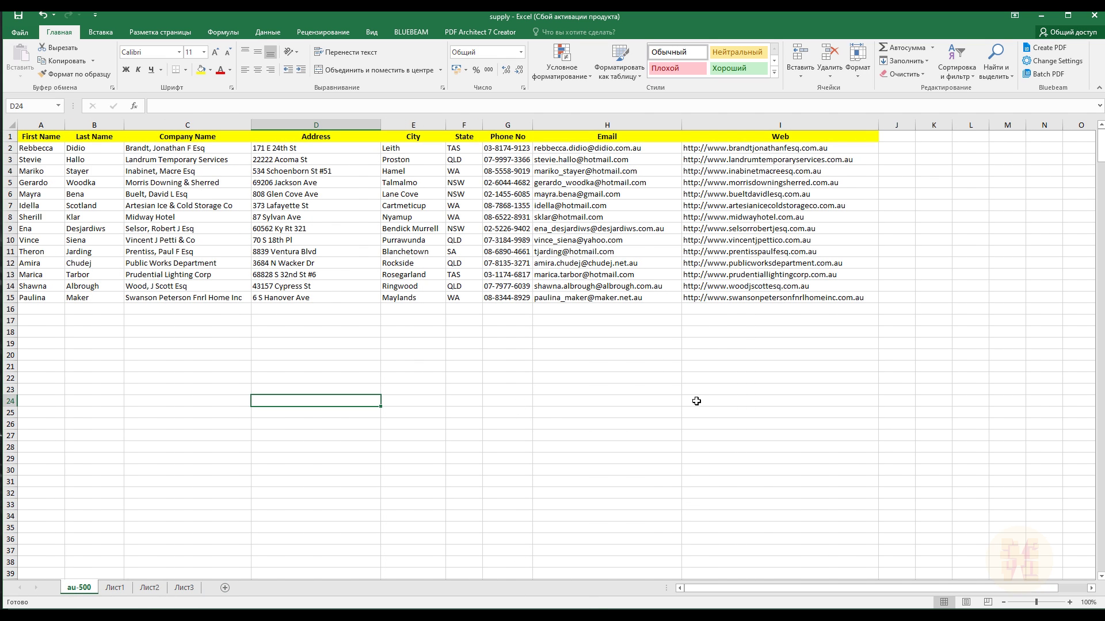
{"action": "left_click", "coordinate": [1044, 16]}
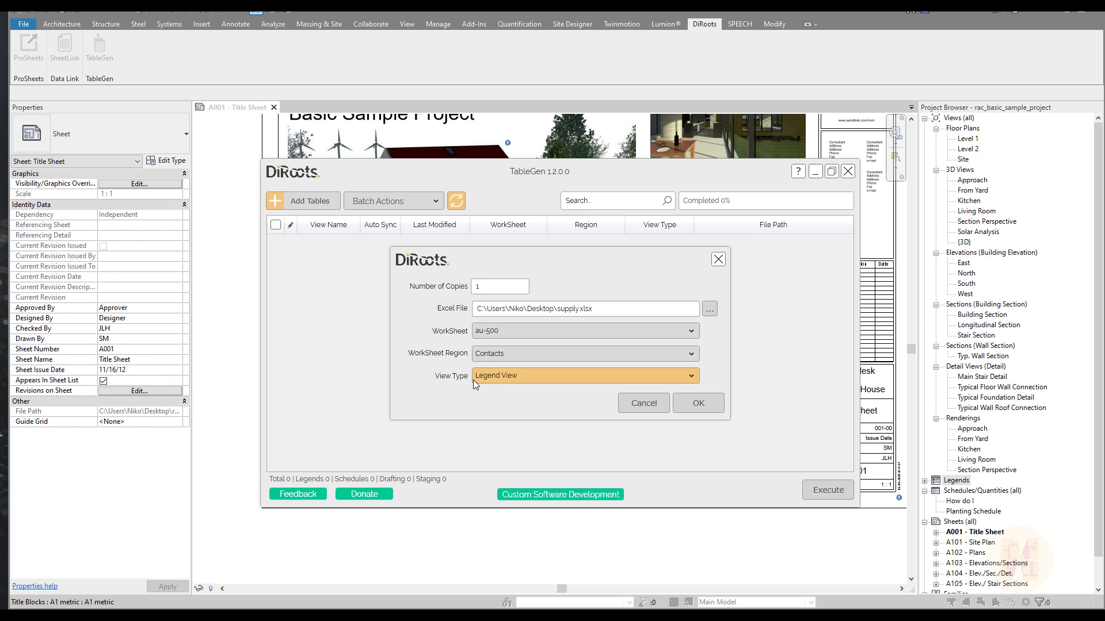
Step: Set the new table's view type to Schedule View and confirm the table settings
{"action": "left_click", "coordinate": [527, 381]}
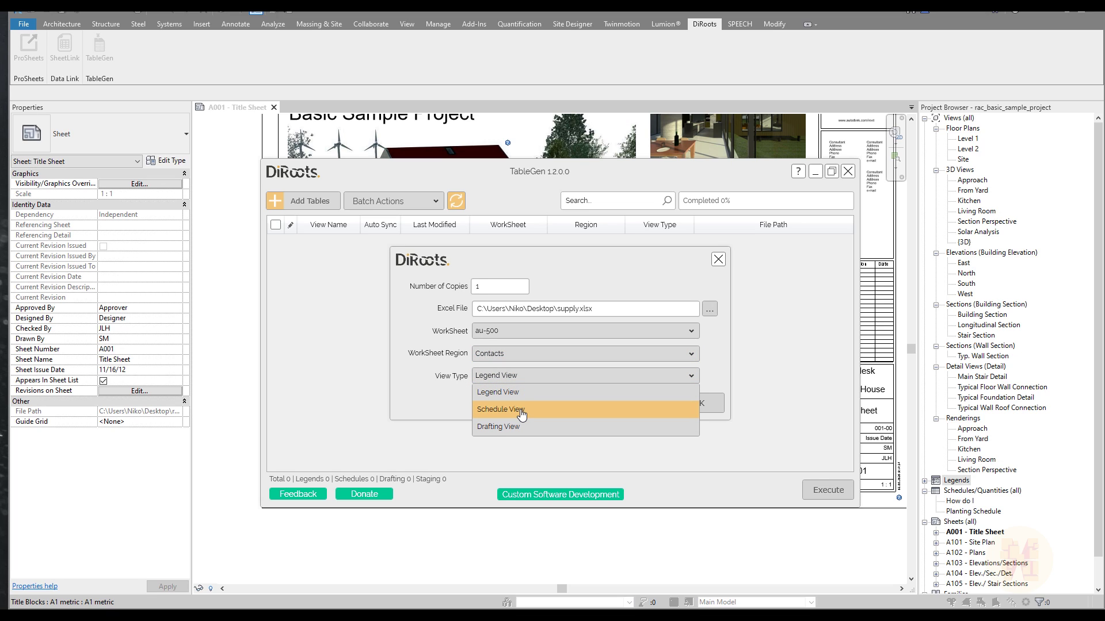
{"action": "left_click", "coordinate": [522, 409]}
{"action": "left_click", "coordinate": [714, 409]}
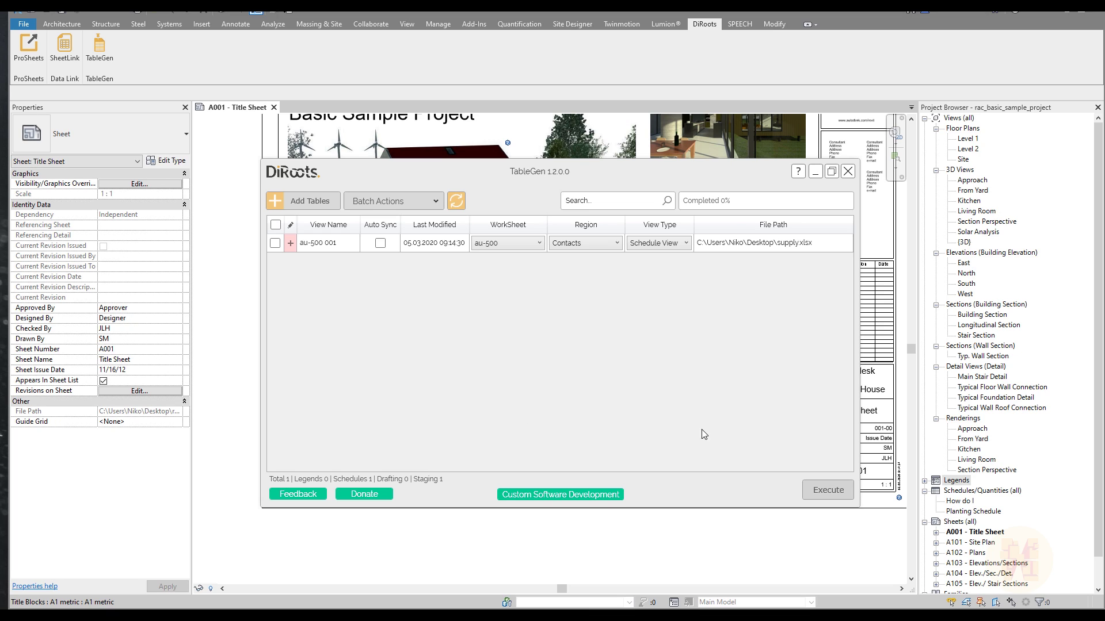
Step: Execute the import of table au-500 001 and close TableGen
{"action": "left_click", "coordinate": [275, 243]}
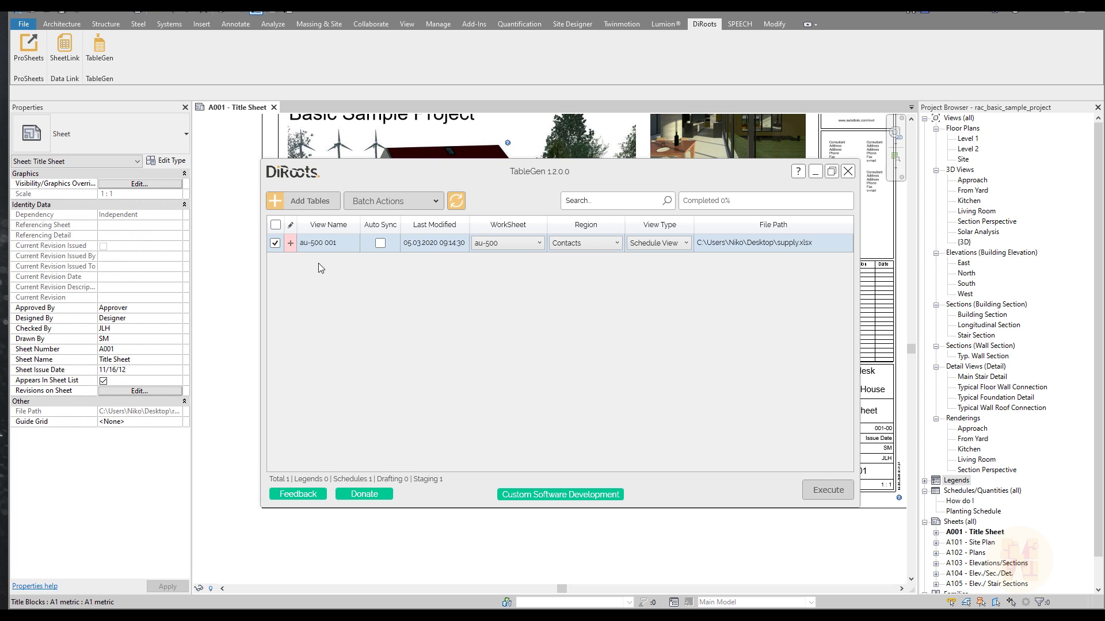
{"action": "left_click", "coordinate": [830, 489]}
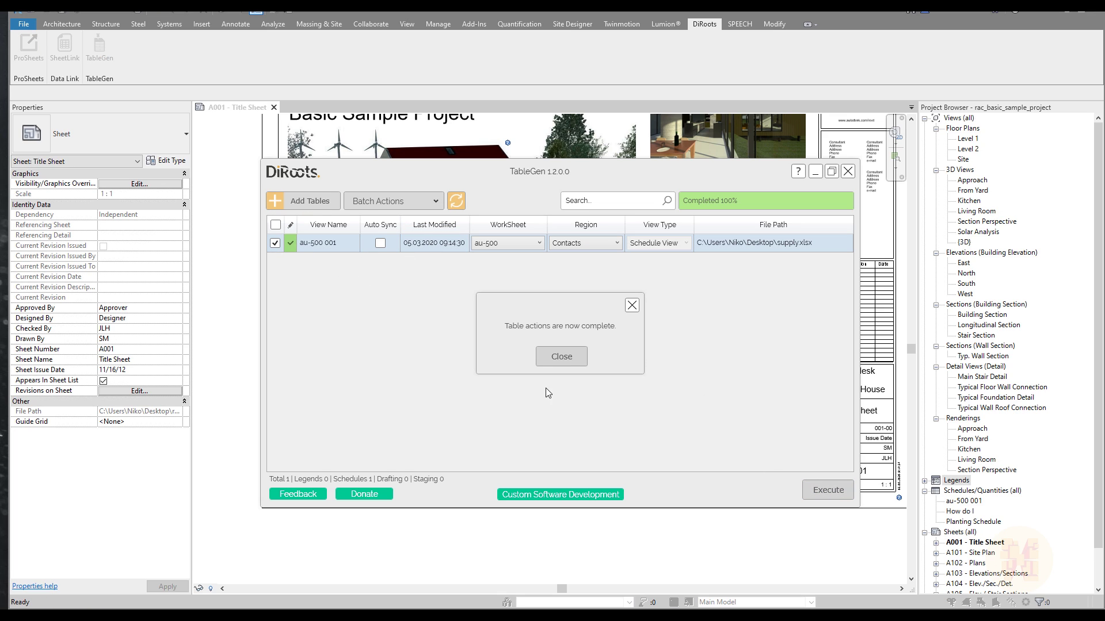
{"action": "left_click", "coordinate": [564, 358]}
{"action": "left_click", "coordinate": [847, 171]}
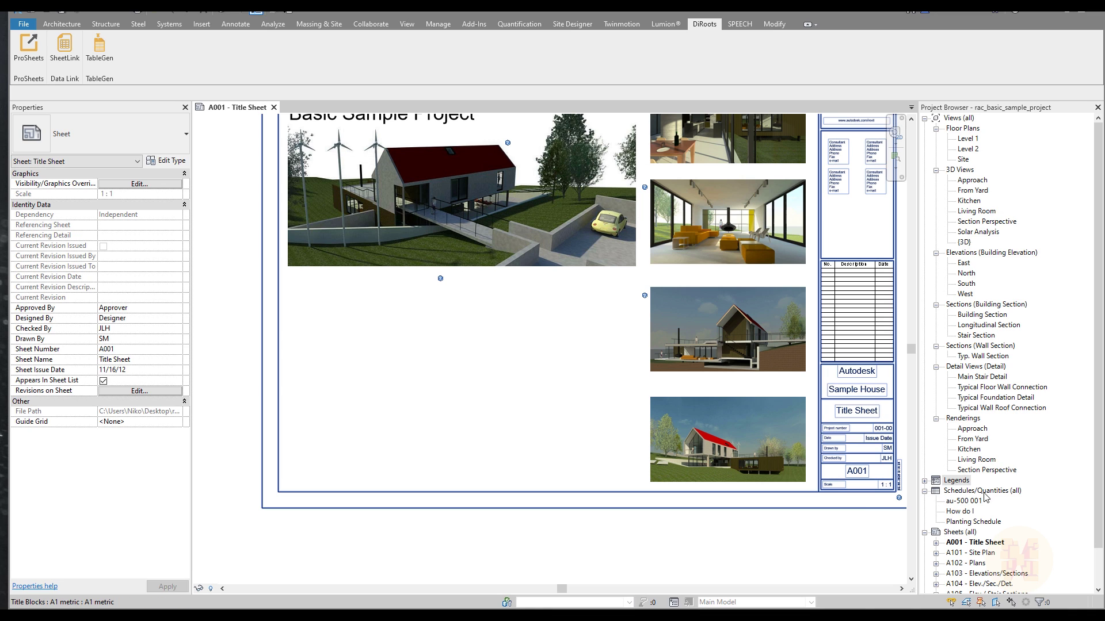
Step: Open the au-500 001 schedule, check its Last Name and Company Name cells, then return to Excel
{"action": "double_click", "coordinate": [964, 501]}
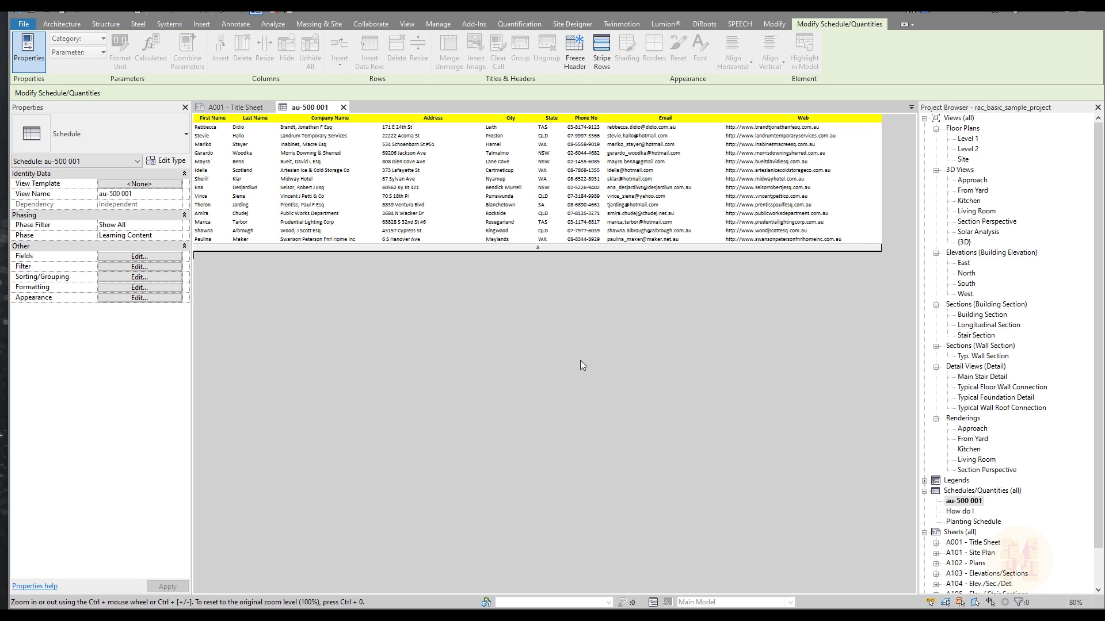
{"action": "scroll", "coordinate": [580, 361], "scroll_direction": "up", "scroll_amount": 1, "text": "ctrl"}
{"action": "left_click", "coordinate": [266, 150]}
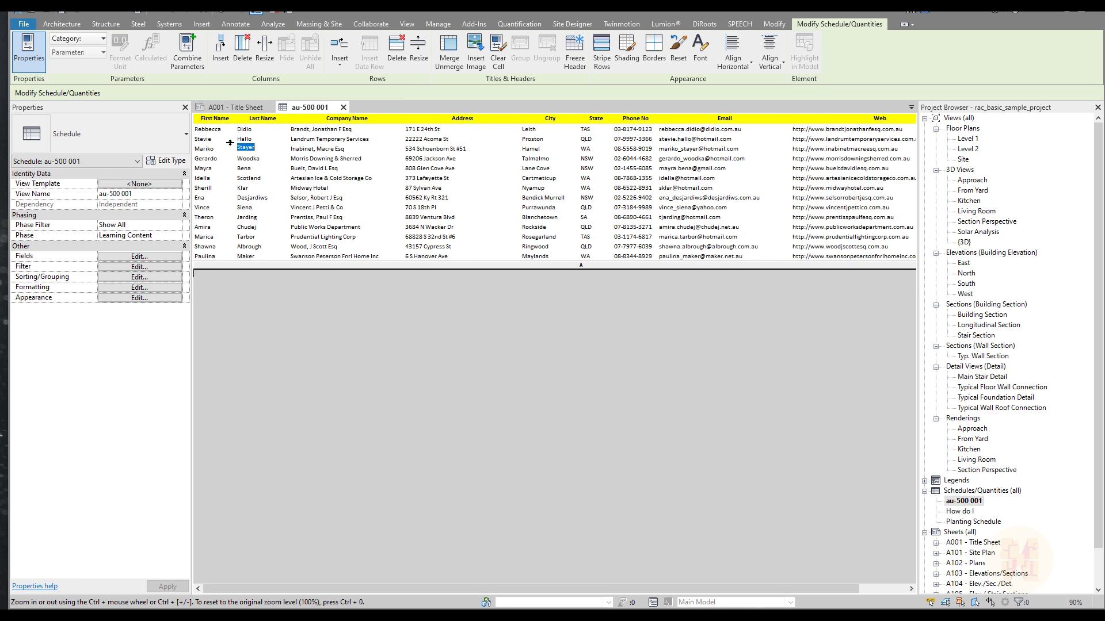
{"action": "left_click", "coordinate": [294, 150]}
{"action": "key", "text": "alt+Tab"}
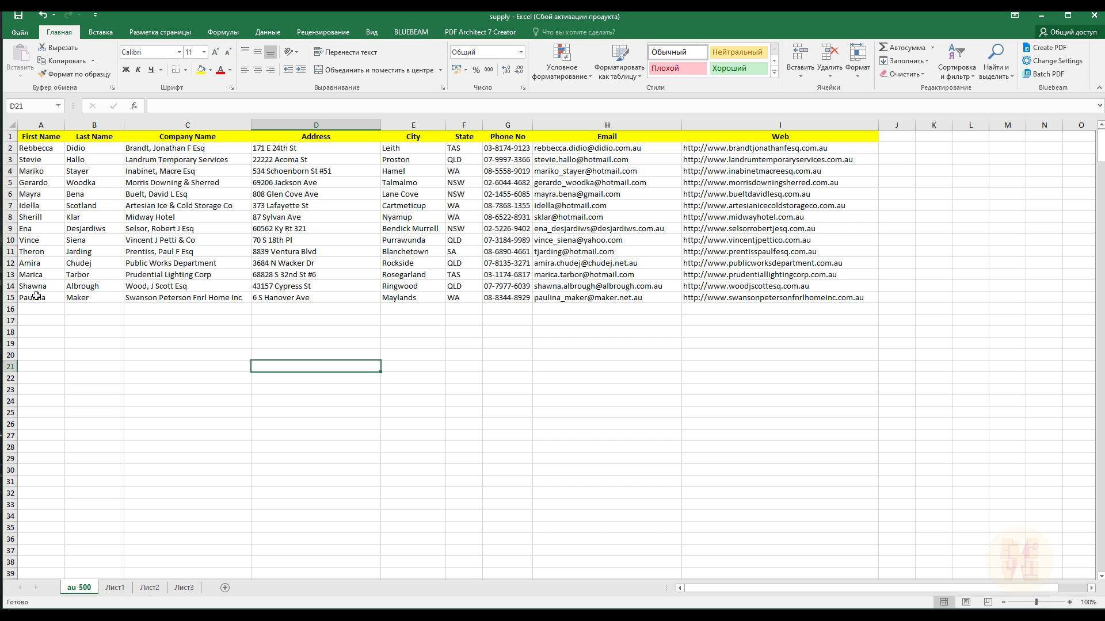
Step: Clear every cell of row 15, A15 through I15, on sheet au-500
{"action": "left_click_drag", "start_coordinate": [36, 296], "coordinate": [754, 298]}
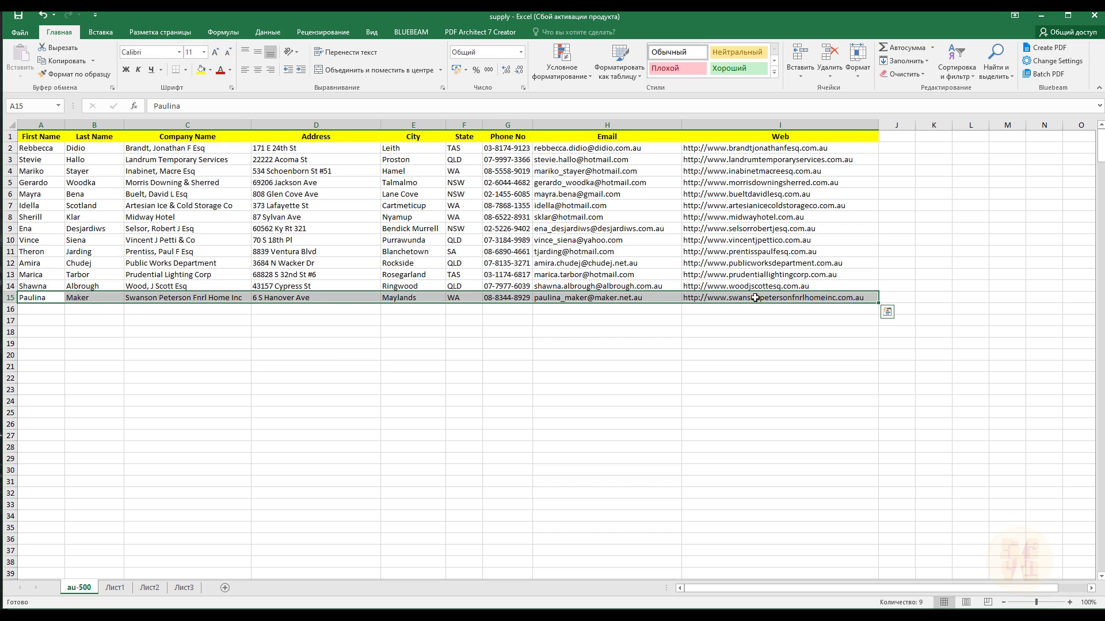
{"action": "key", "text": "BackSpace"}
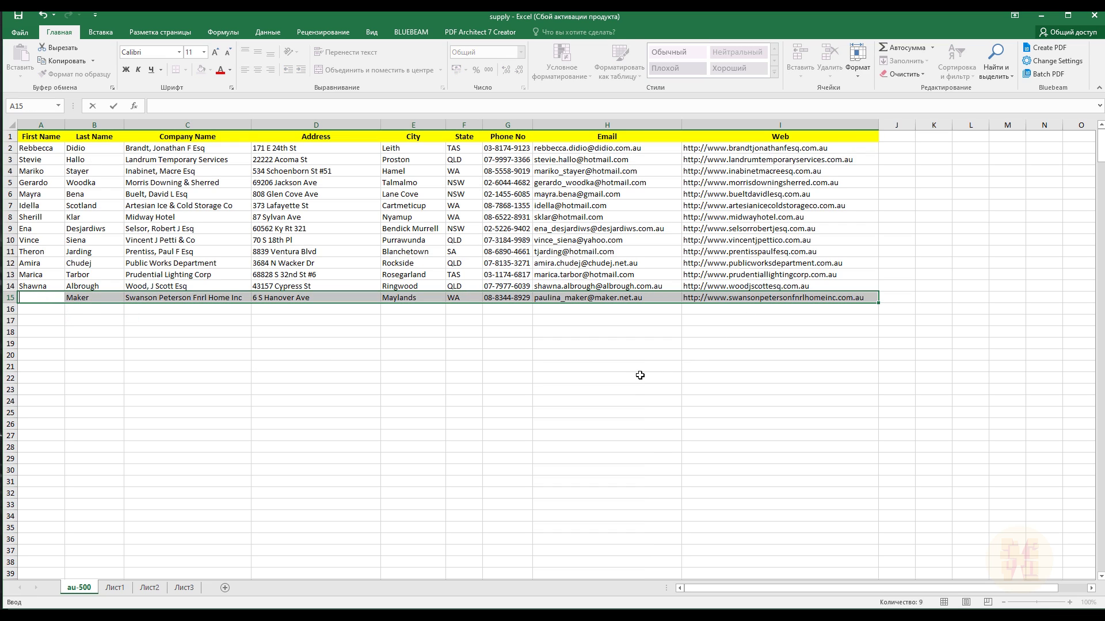
{"action": "left_click", "coordinate": [524, 355]}
{"action": "left_click", "coordinate": [101, 298]}
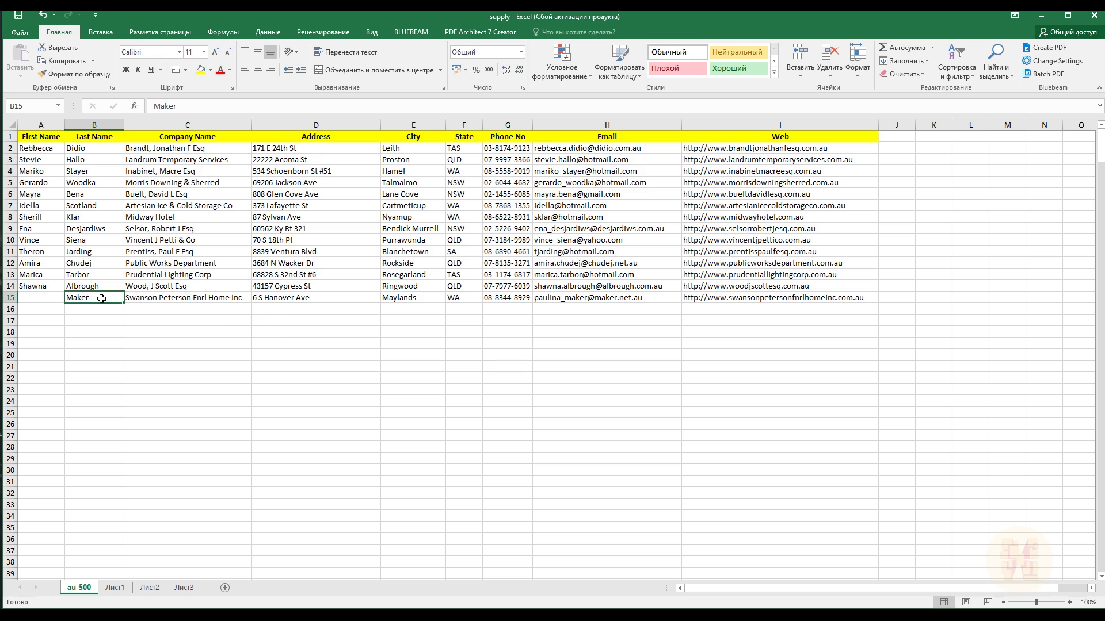
{"action": "key", "text": "BackSpace"}
{"action": "left_click", "coordinate": [190, 297]}
{"action": "key", "text": "BackSpace"}
{"action": "left_click", "coordinate": [315, 297]}
{"action": "key", "text": "BackSpace"}
{"action": "left_click", "coordinate": [412, 298]}
{"action": "key", "text": "BackSpace"}
{"action": "left_click", "coordinate": [487, 298]}
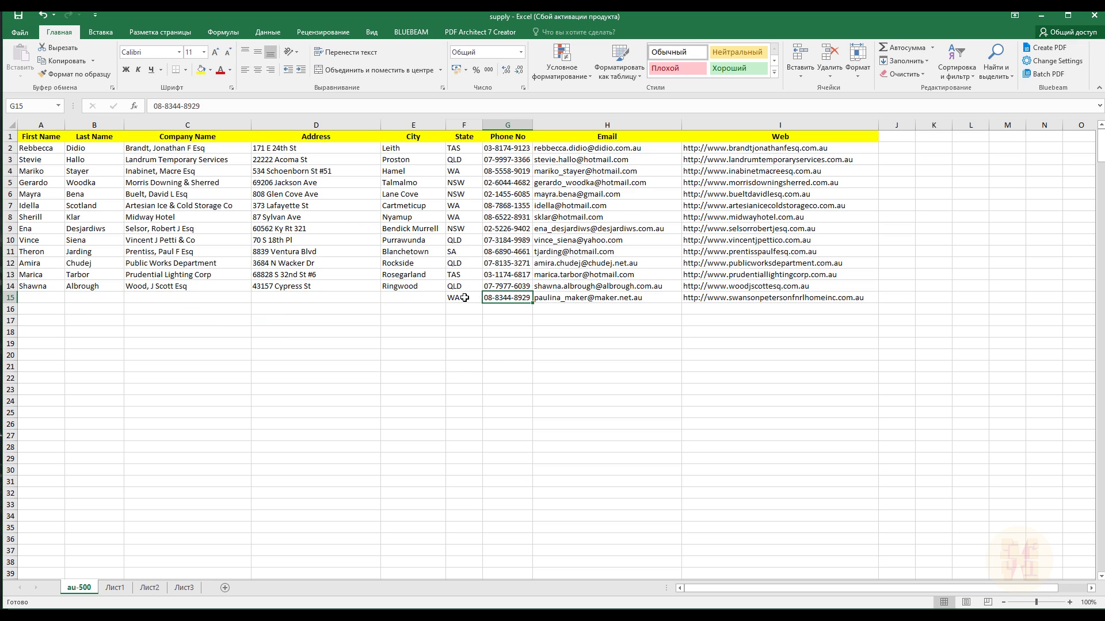
{"action": "left_click_drag", "start_coordinate": [464, 297], "coordinate": [506, 297]}
{"action": "key", "text": "BackSpace"}
{"action": "left_click", "coordinate": [567, 298]}
{"action": "key", "text": "BackSpace"}
{"action": "left_click", "coordinate": [725, 297]}
{"action": "key", "text": "BackSpace"}
Step: Return to Revit and show the DiRoots tools
{"action": "left_click", "coordinate": [765, 371]}
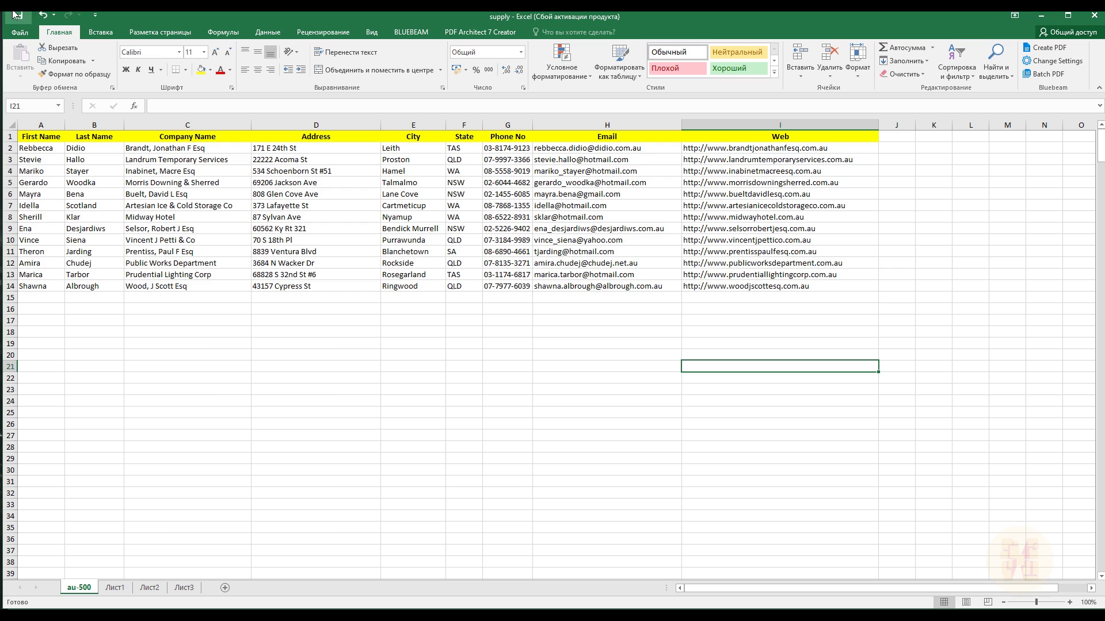
{"action": "left_click", "coordinate": [1041, 16]}
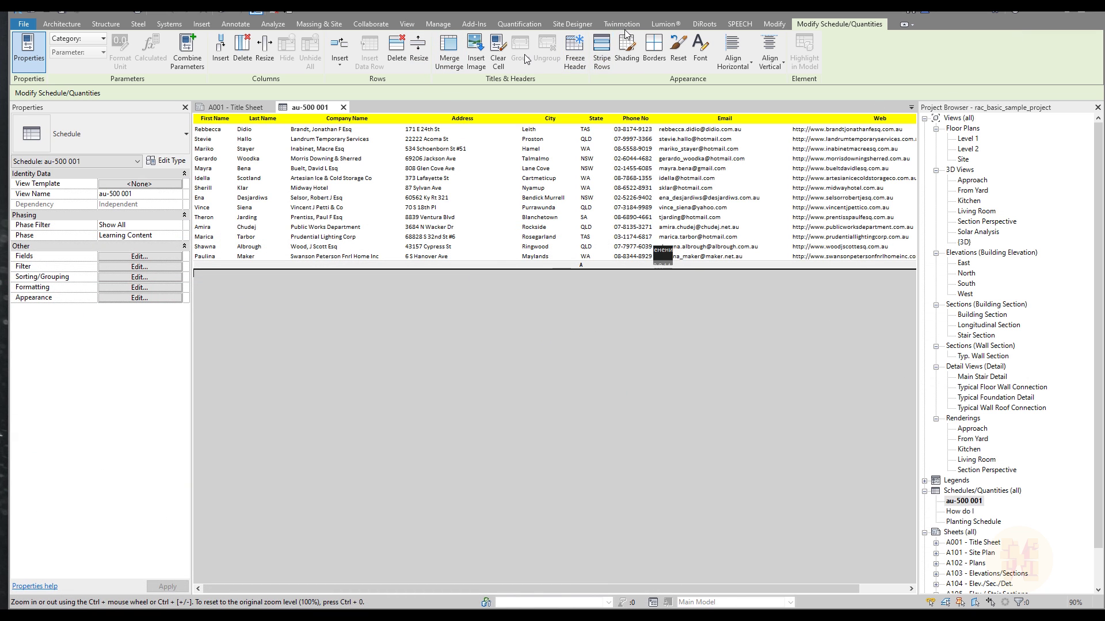
{"action": "left_click", "coordinate": [704, 23]}
Step: Sync au-500 001 from Excel using TableGen's batch actions, then close TableGen
{"action": "left_click", "coordinate": [101, 52]}
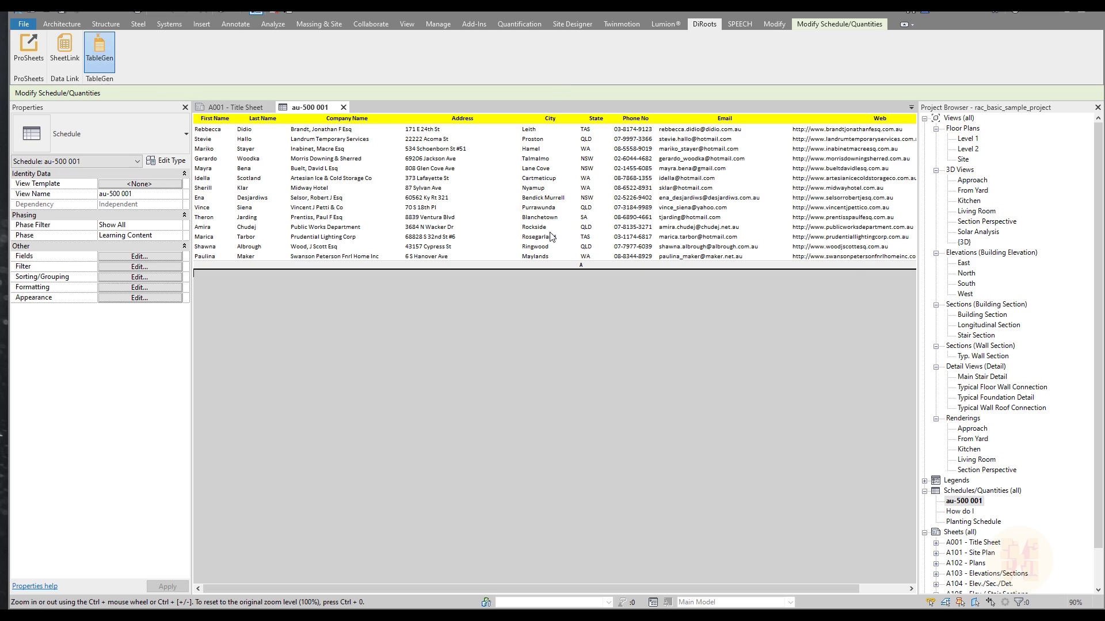
{"action": "left_click", "coordinate": [270, 198]}
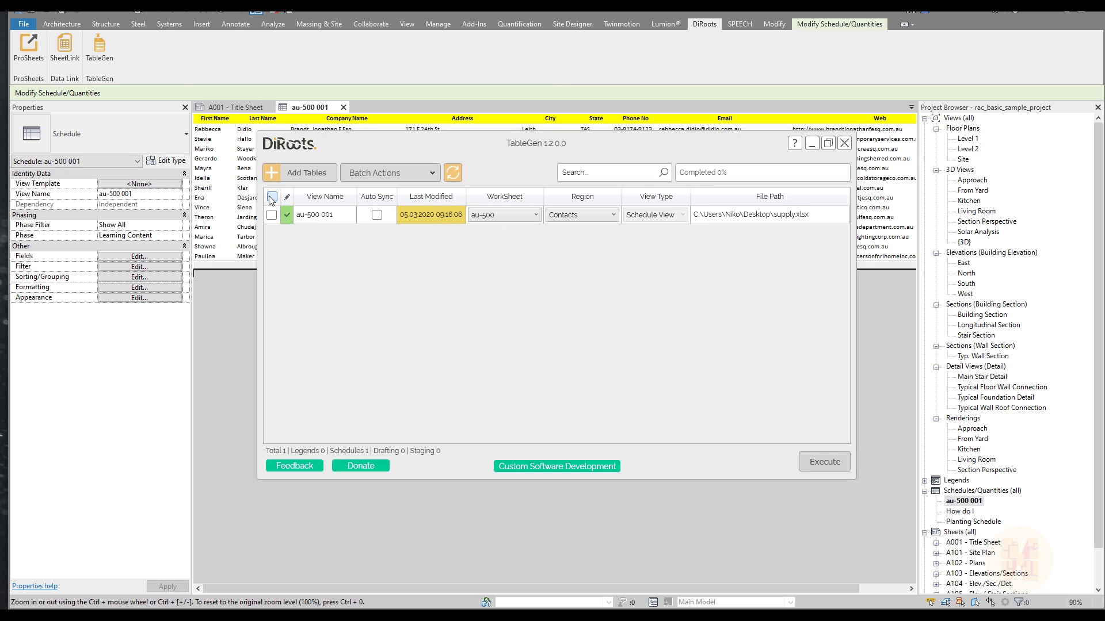
{"action": "left_click", "coordinate": [380, 172]}
{"action": "left_click", "coordinate": [445, 199]}
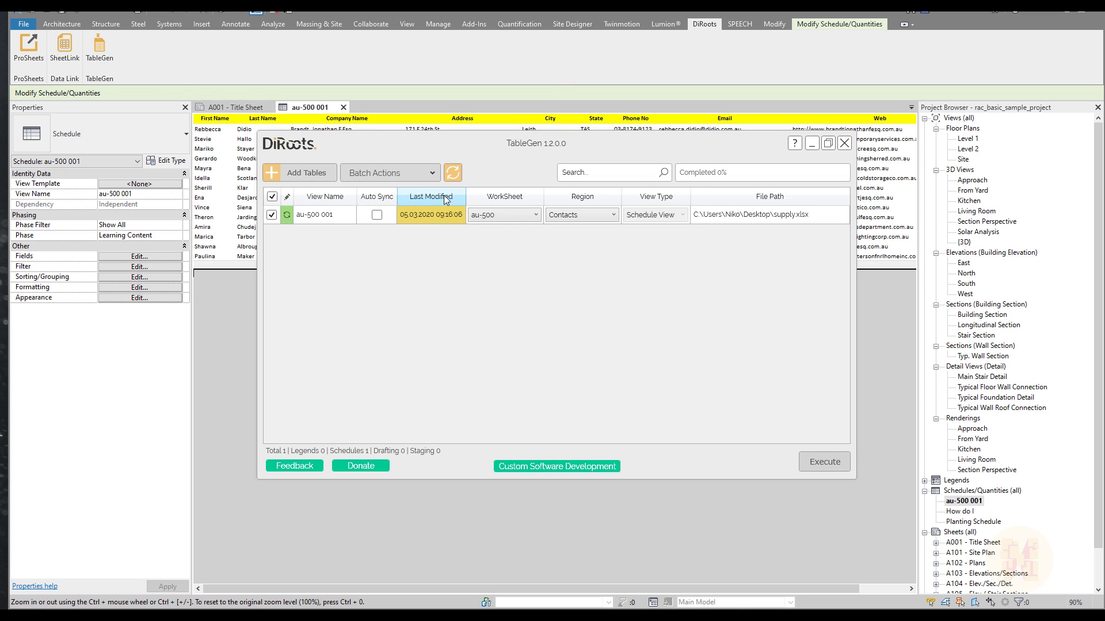
{"action": "left_click", "coordinate": [824, 462]}
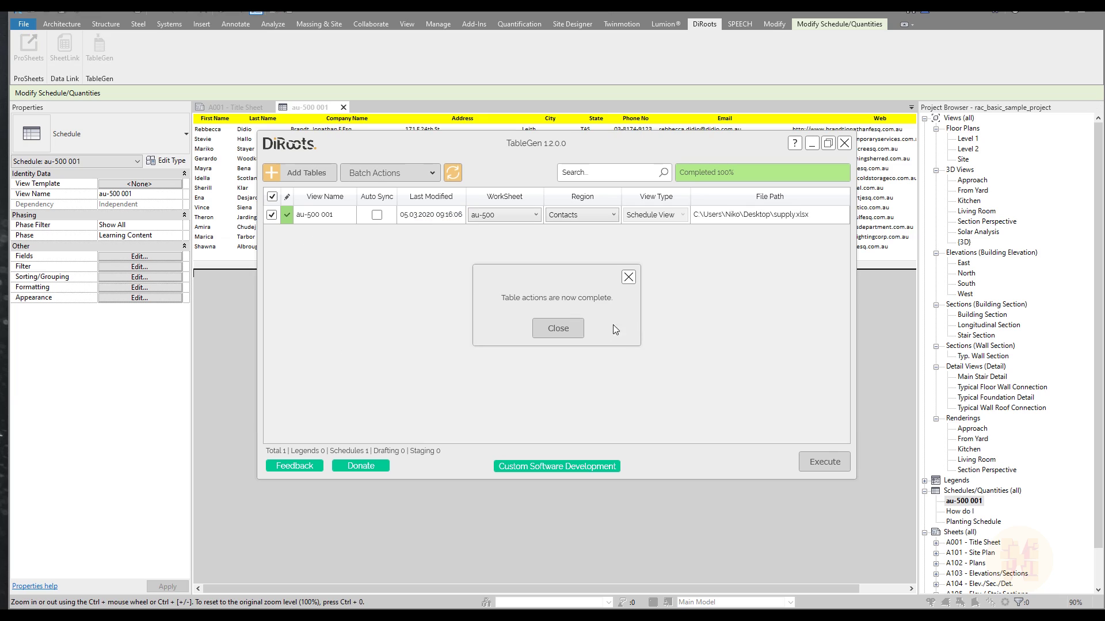
{"action": "left_click", "coordinate": [558, 328]}
{"action": "left_click", "coordinate": [844, 142]}
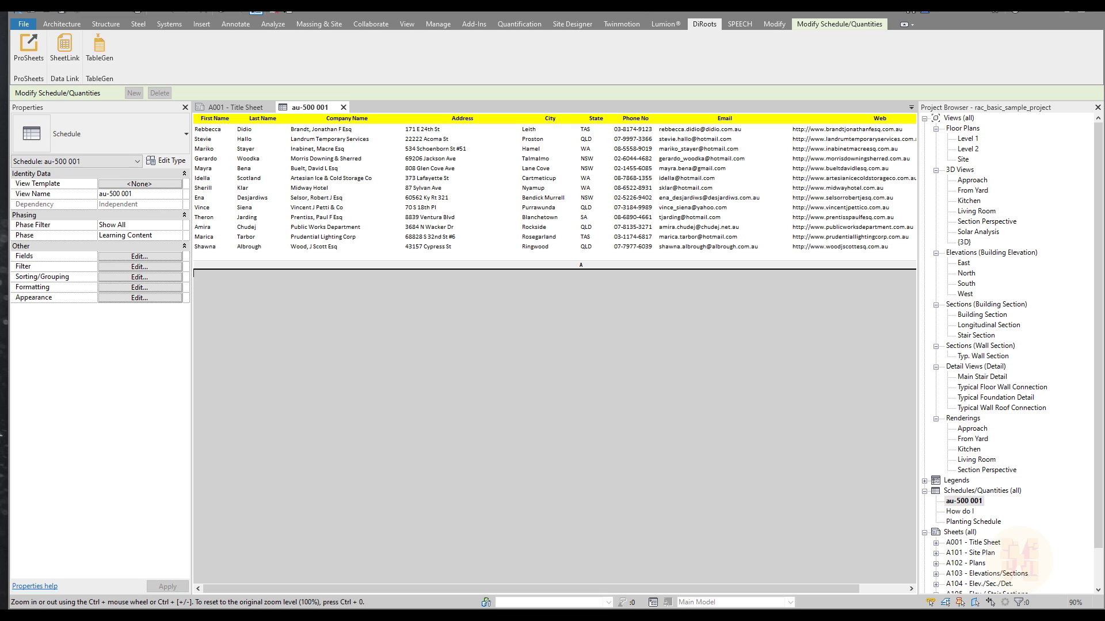
Step: Place the au-500 001 schedule on the A001 - Title Sheet below the main rendering
{"action": "left_click", "coordinate": [230, 108]}
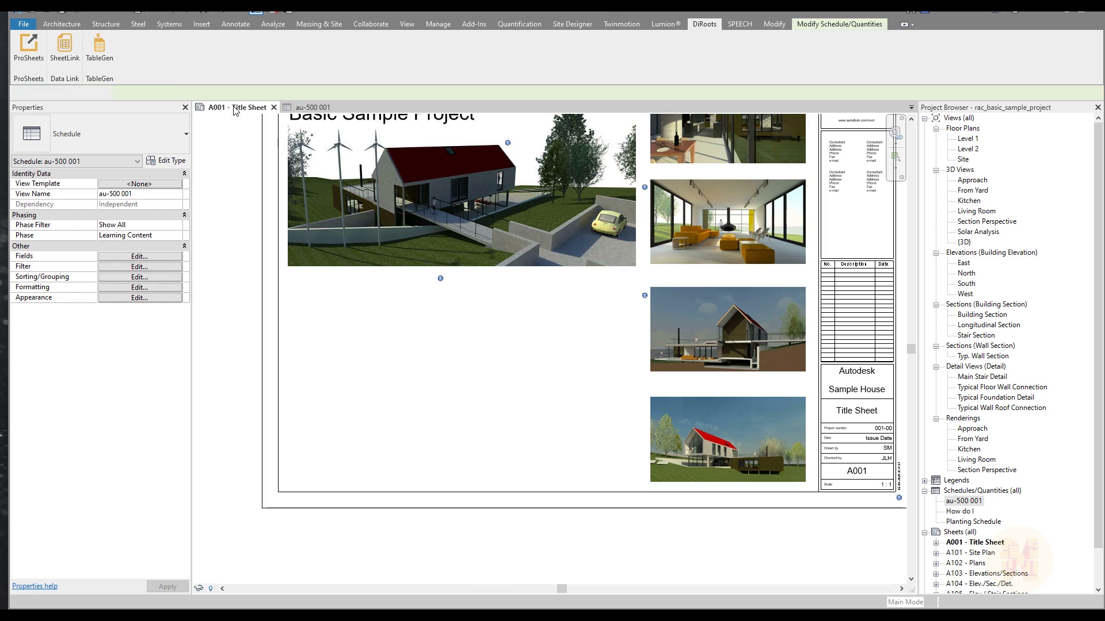
{"action": "left_click", "coordinate": [965, 502]}
{"action": "left_click_drag", "start_coordinate": [965, 502], "coordinate": [415, 375]}
{"action": "left_click", "coordinate": [459, 442]}
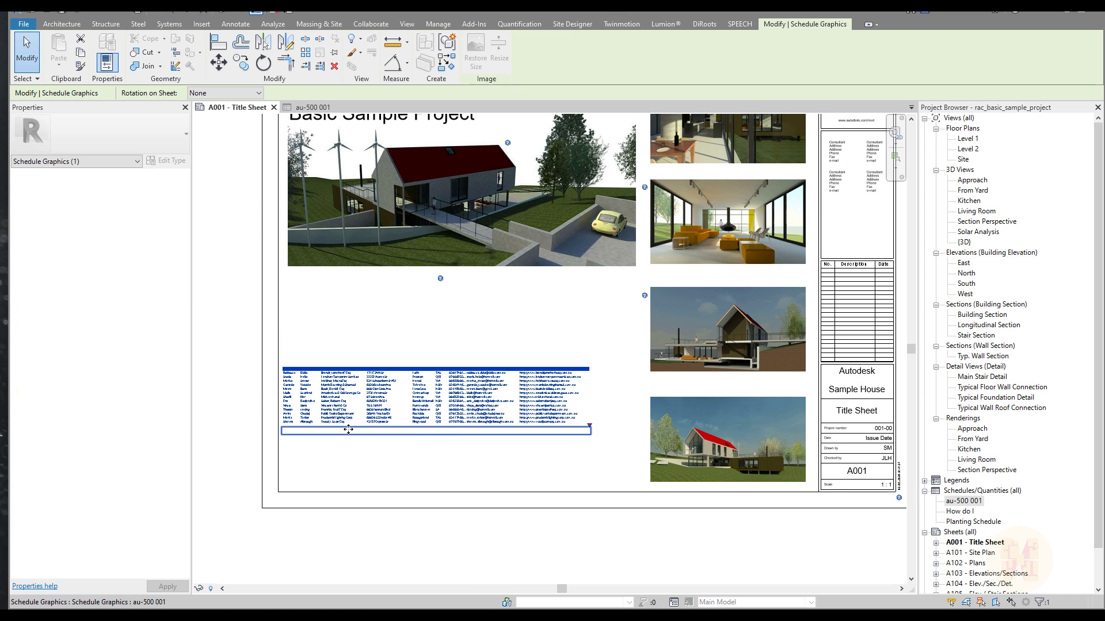
{"action": "key", "text": "Escape"}
Step: Move the schedule lower near the sheet's bottom edge and open the au-500 001 schedule view
{"action": "left_click", "coordinate": [459, 452]}
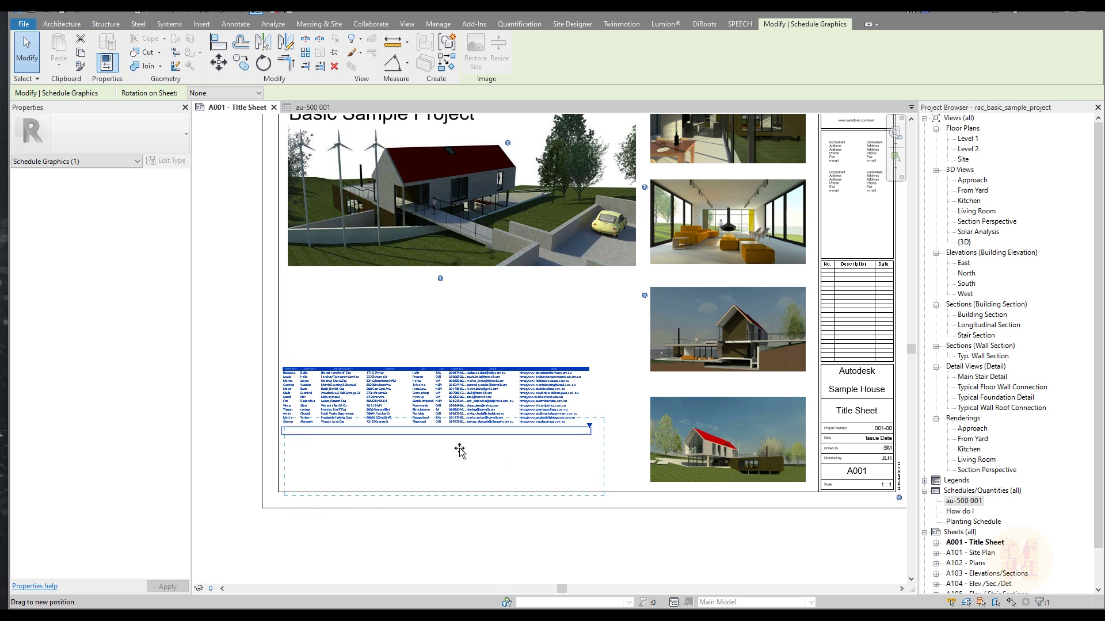
{"action": "left_click_drag", "start_coordinate": [459, 452], "coordinate": [467, 508]}
{"action": "left_click", "coordinate": [507, 572]}
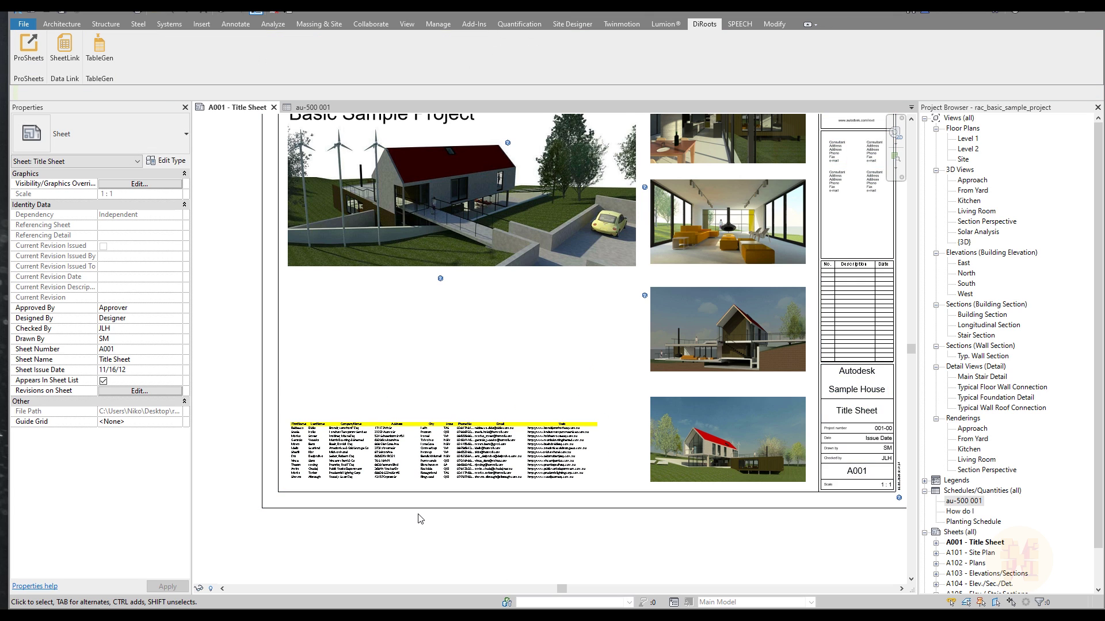
{"action": "scroll", "coordinate": [418, 512], "scroll_direction": "up", "scroll_amount": 2}
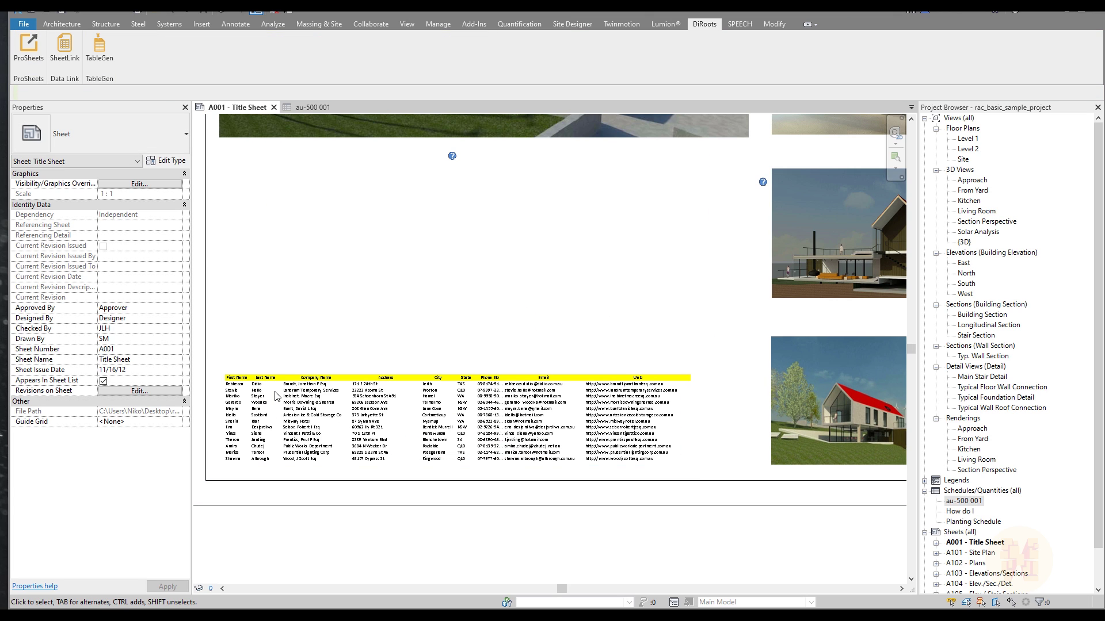
{"action": "scroll", "coordinate": [345, 414], "scroll_direction": "up", "scroll_amount": 2}
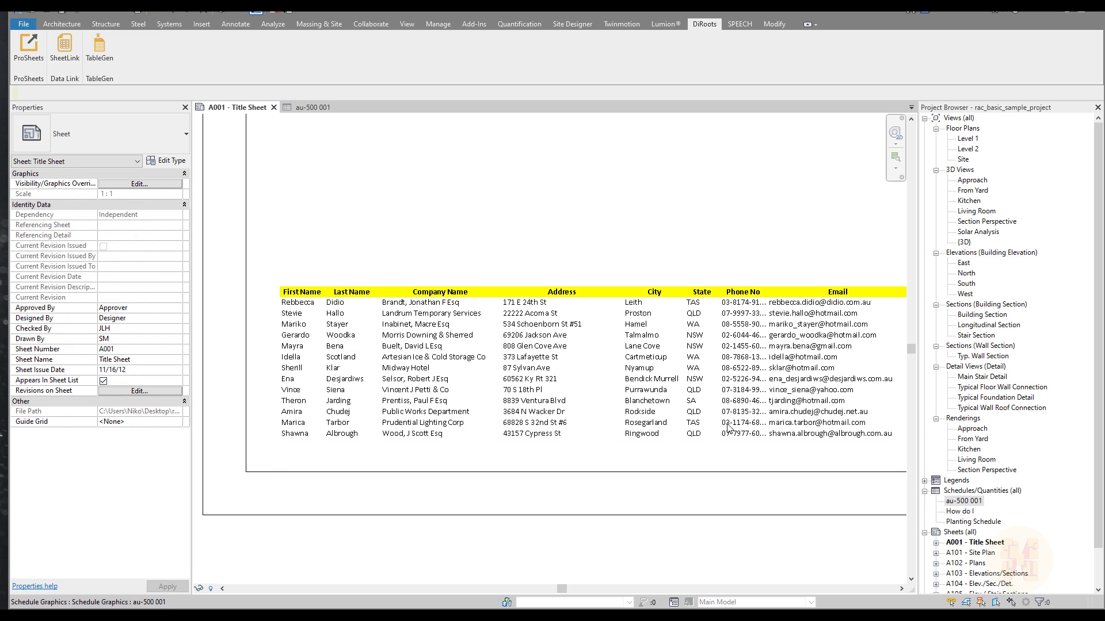
{"action": "double_click", "coordinate": [958, 503]}
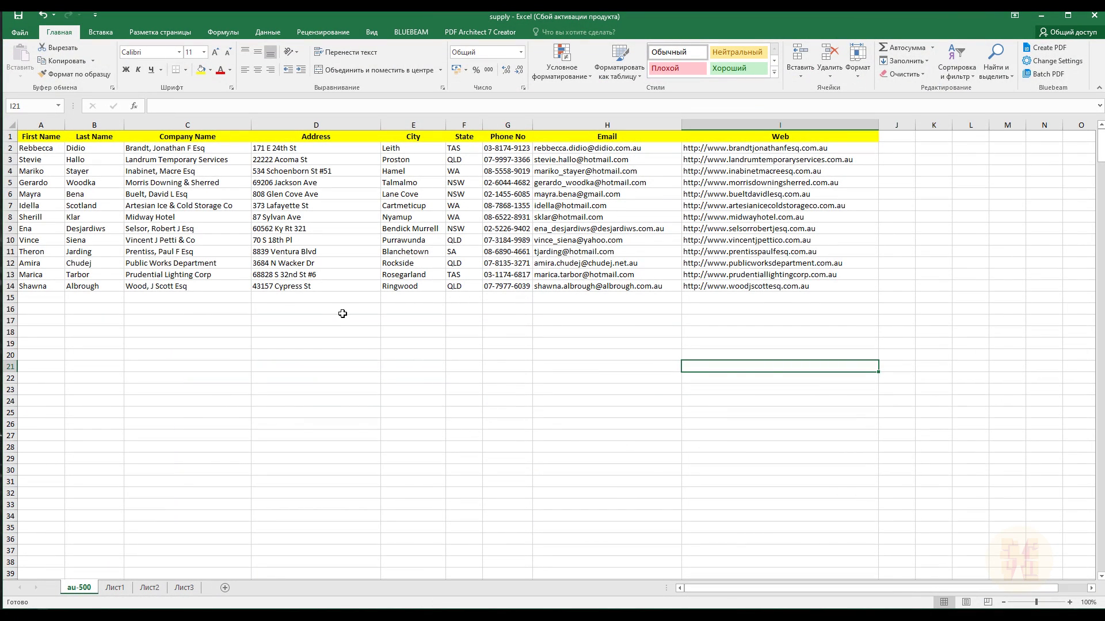
Step: In the Excel supply workbook, apply All Borders to the contact table A1:I14
{"action": "left_click", "coordinate": [341, 311]}
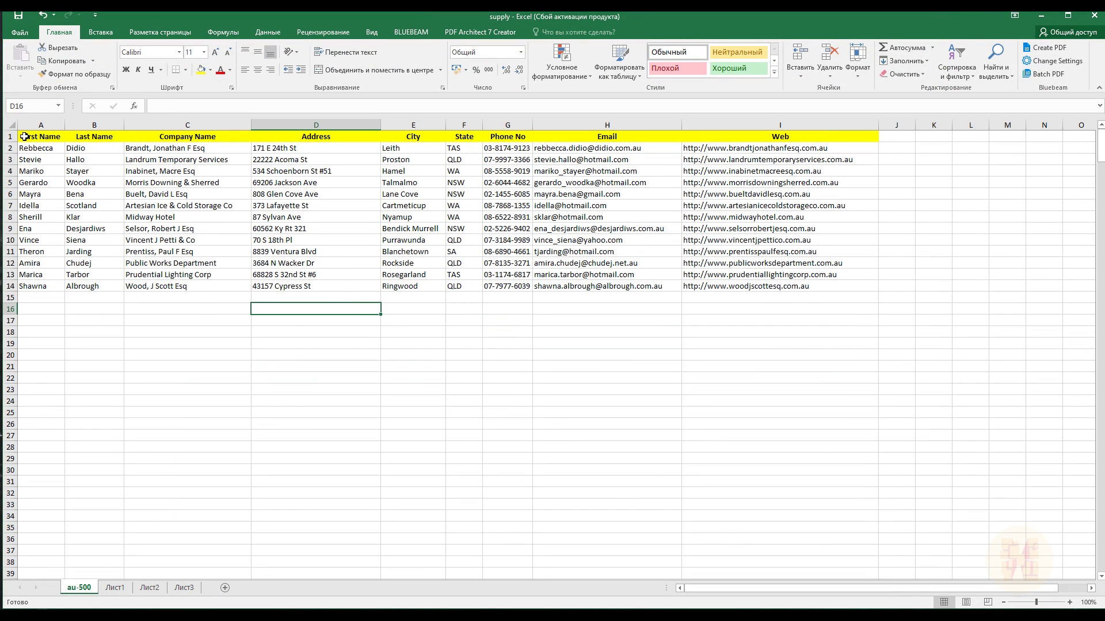
{"action": "left_click_drag", "start_coordinate": [24, 136], "coordinate": [728, 288]}
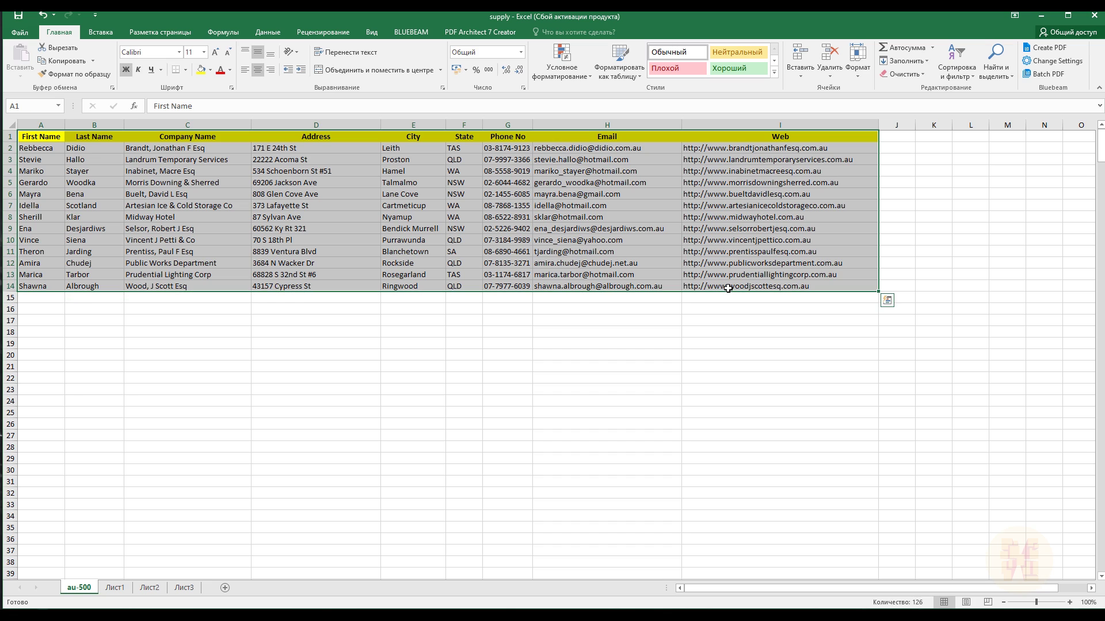
{"action": "left_click", "coordinate": [186, 70]}
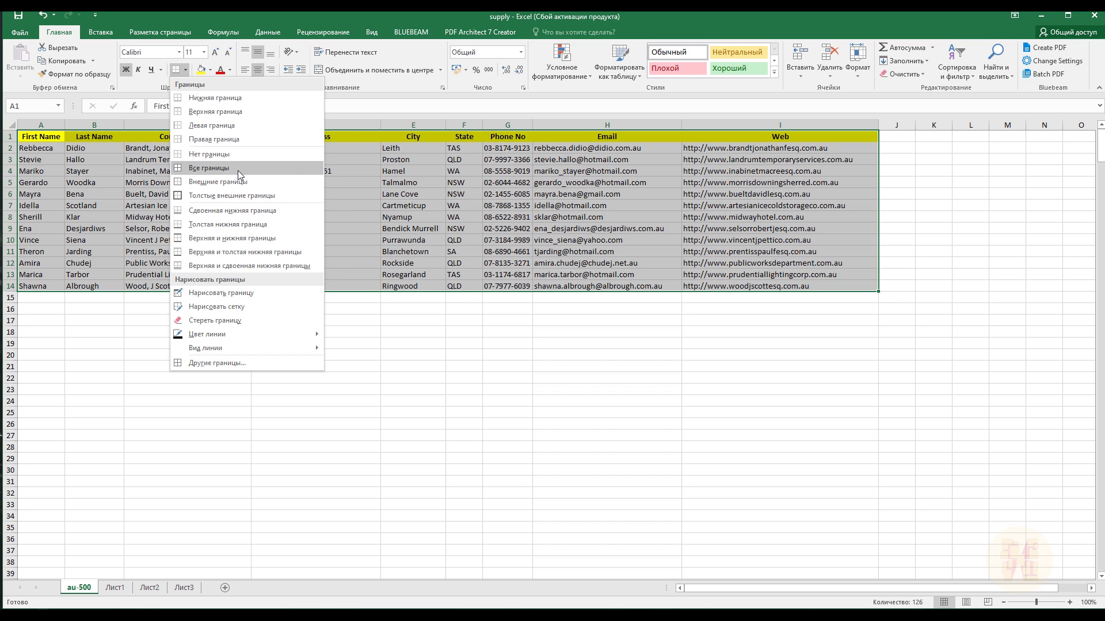
{"action": "left_click", "coordinate": [238, 171]}
{"action": "left_click", "coordinate": [413, 320]}
Step: Add Thick Outside Borders around header row A1:I1 and around the whole table A1:I14
{"action": "left_click_drag", "start_coordinate": [43, 136], "coordinate": [794, 129]}
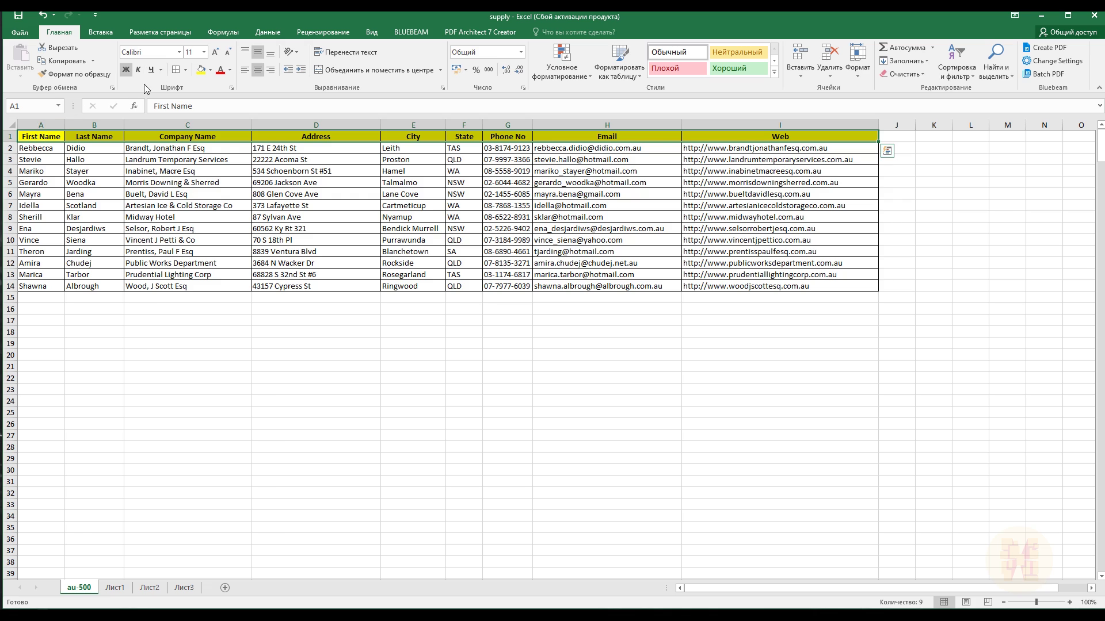
{"action": "left_click", "coordinate": [185, 70]}
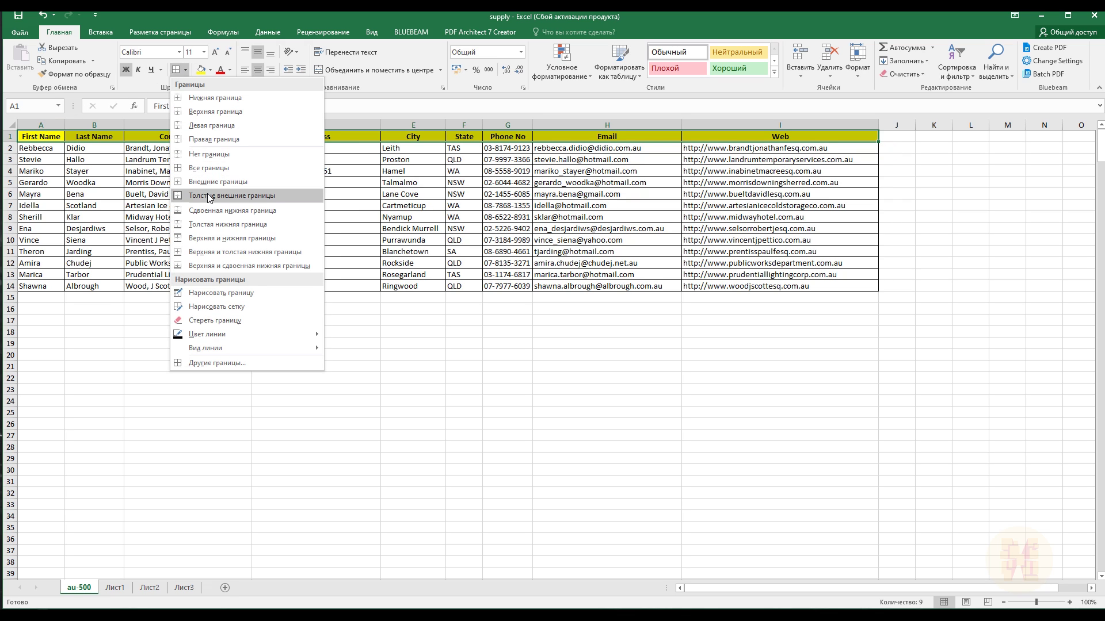
{"action": "left_click", "coordinate": [209, 196]}
{"action": "left_click_drag", "start_coordinate": [34, 136], "coordinate": [716, 284]}
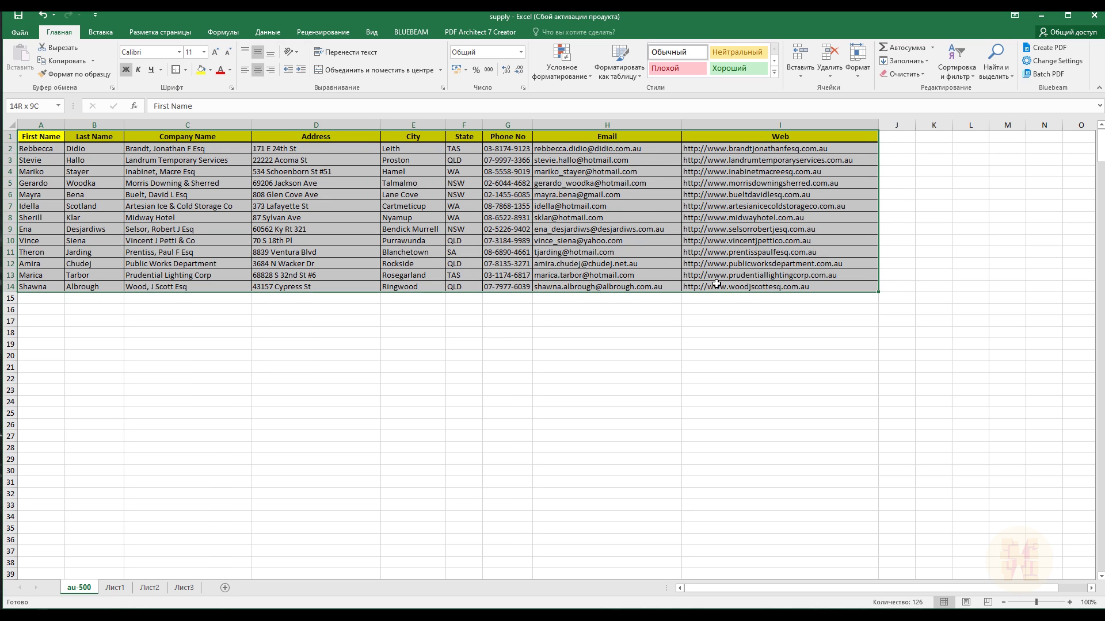
{"action": "left_click", "coordinate": [176, 70]}
{"action": "left_click", "coordinate": [460, 425]}
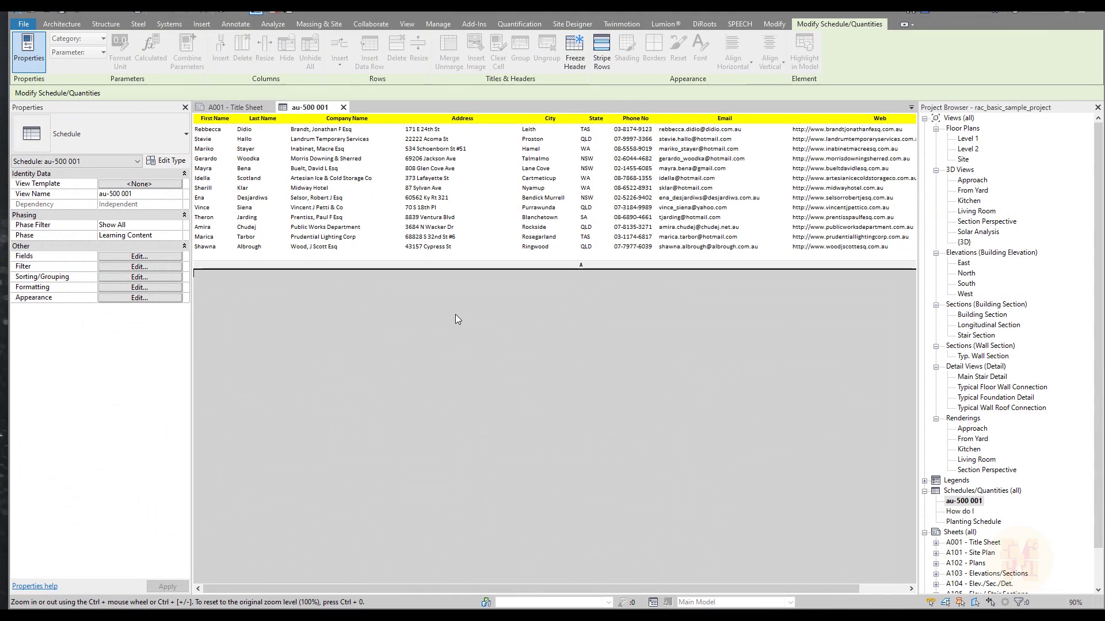
Step: On the A001 - Title Sheet, re-sync au-500 001 via TableGen's Update Views batch action
{"action": "left_click", "coordinate": [240, 108]}
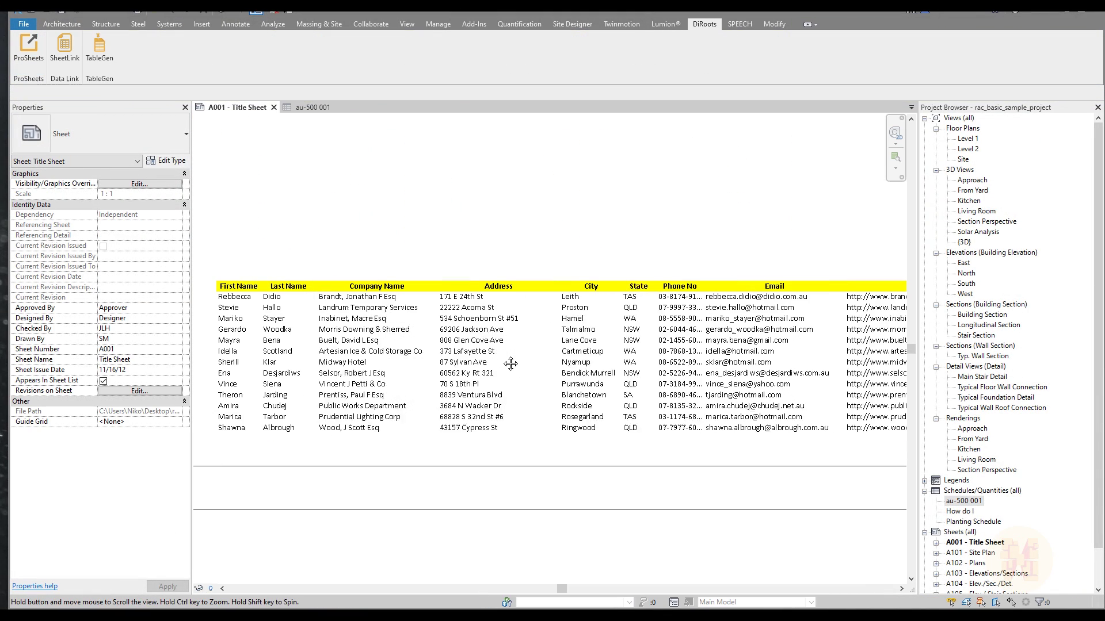
{"action": "left_click", "coordinate": [99, 52]}
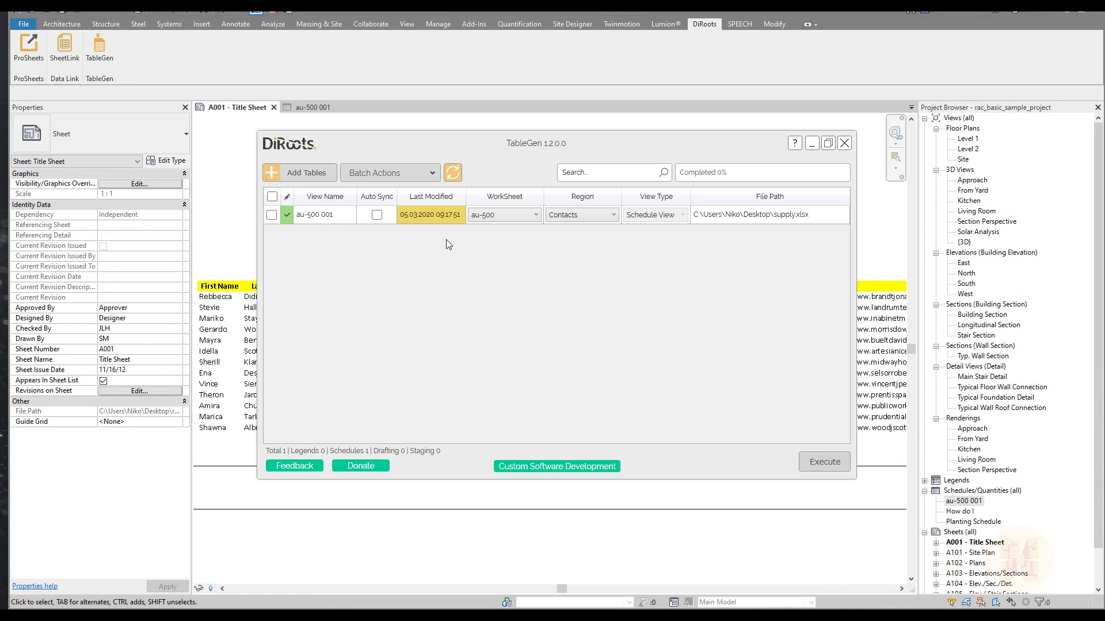
{"action": "left_click", "coordinate": [272, 215]}
{"action": "left_click", "coordinate": [382, 172]}
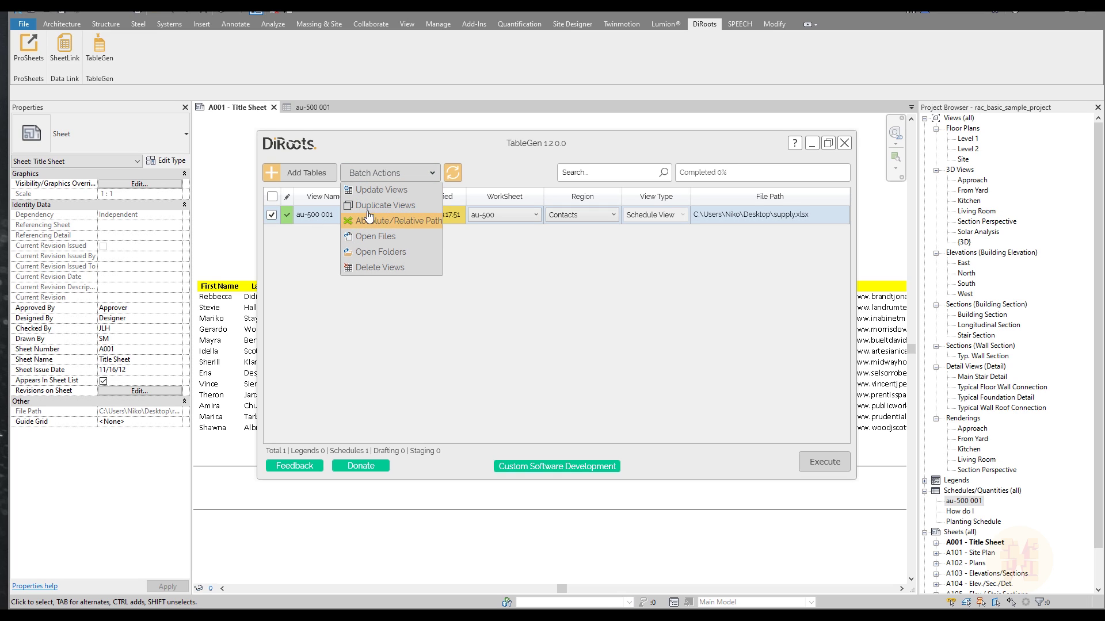
{"action": "left_click", "coordinate": [382, 190]}
{"action": "left_click", "coordinate": [812, 456]}
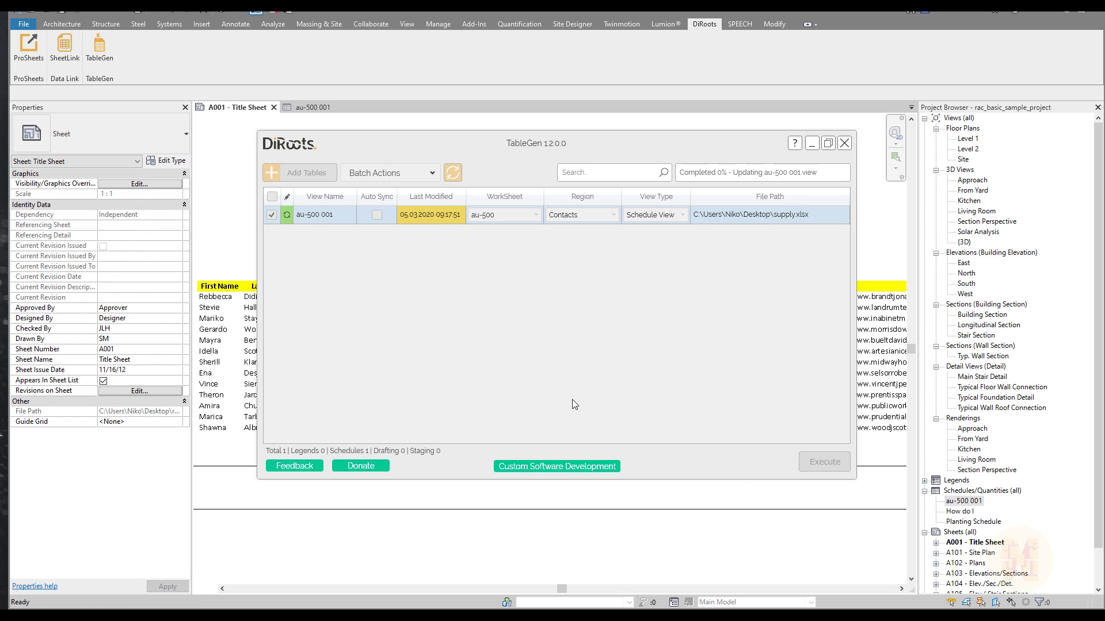
{"action": "left_click", "coordinate": [559, 329]}
{"action": "left_click", "coordinate": [845, 143]}
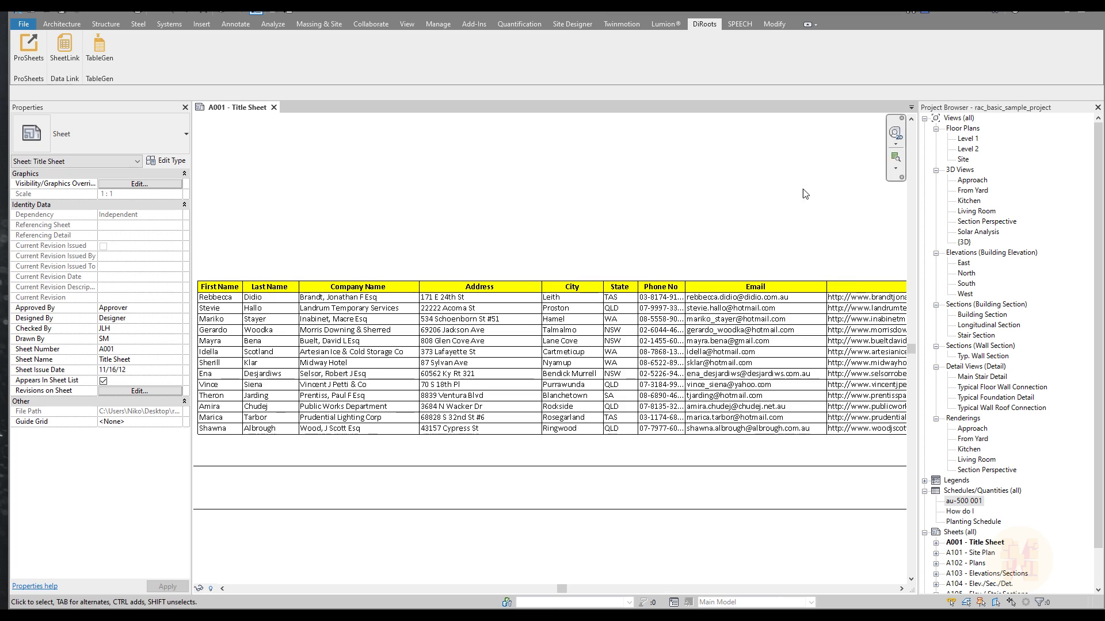
Step: Centre the schedule on the sheet and open the au-500 001 schedule view
{"action": "scroll", "coordinate": [532, 536], "scroll_direction": "down", "scroll_amount": 1}
{"action": "middle_click_drag", "start_coordinate": [532, 536], "coordinate": [462, 484]}
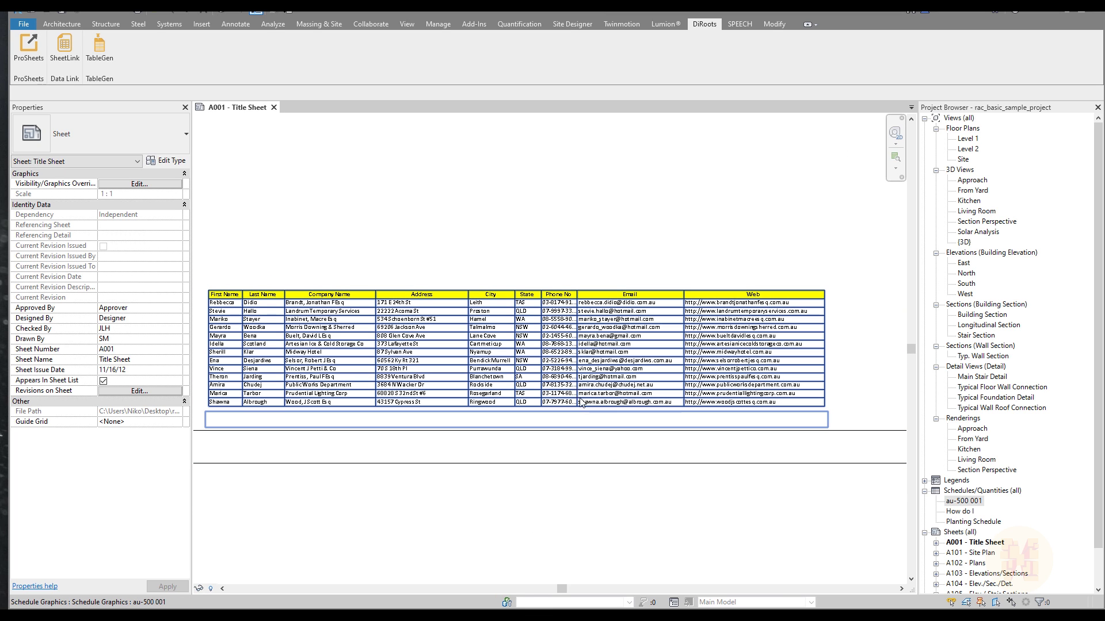
{"action": "double_click", "coordinate": [573, 377]}
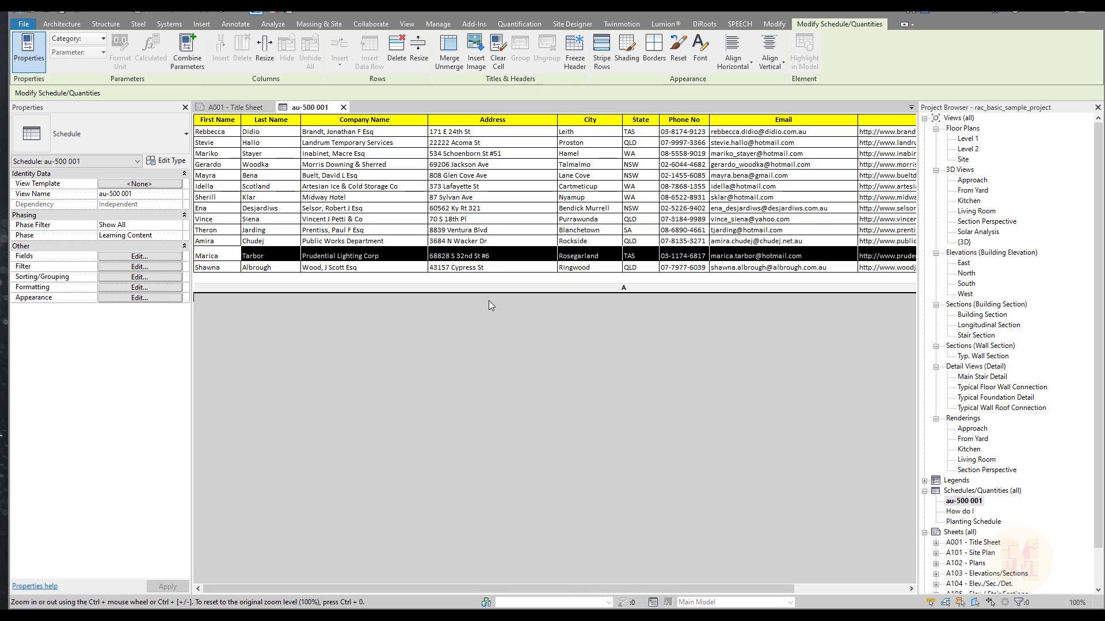
Step: Widen the First Name column of the au-500 001 schedule
{"action": "left_click", "coordinate": [279, 256]}
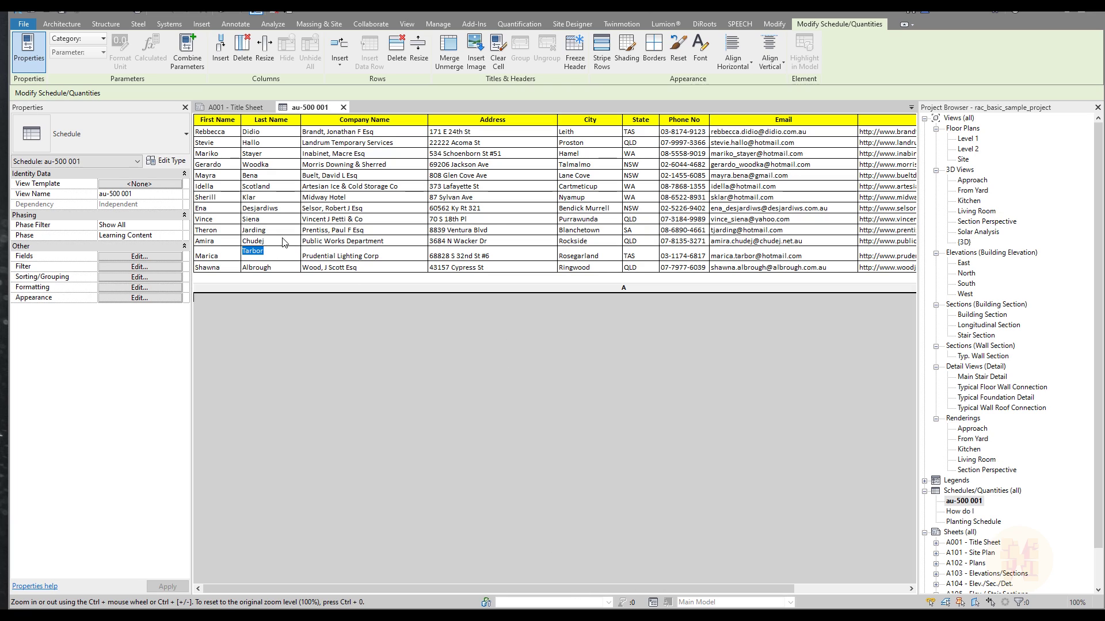
{"action": "left_click", "coordinate": [218, 259]}
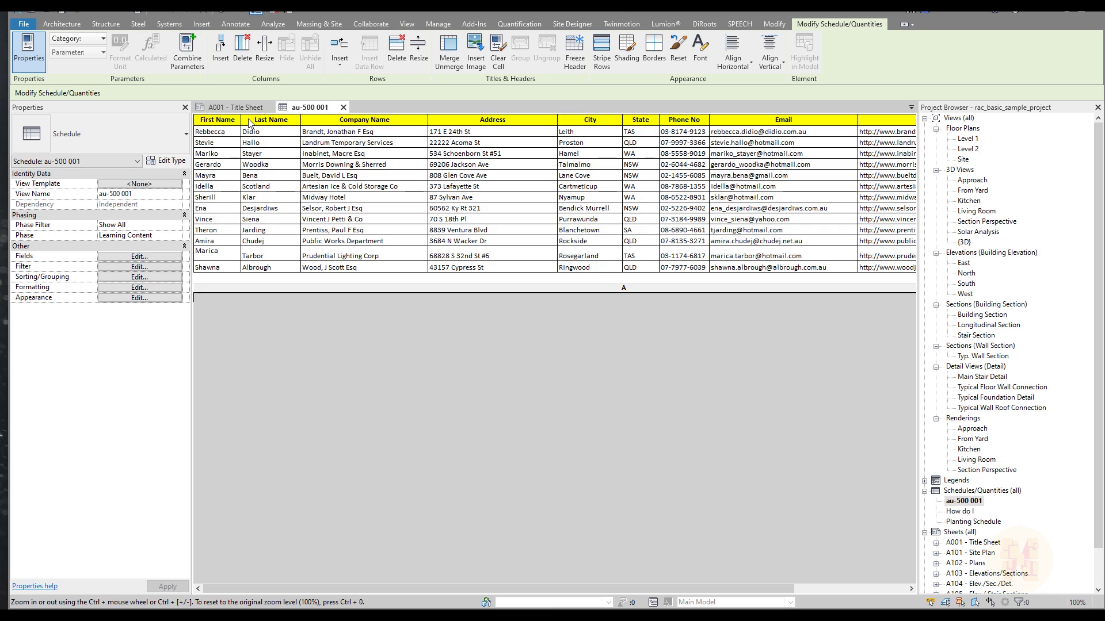
{"action": "left_click_drag", "start_coordinate": [241, 120], "coordinate": [260, 119]}
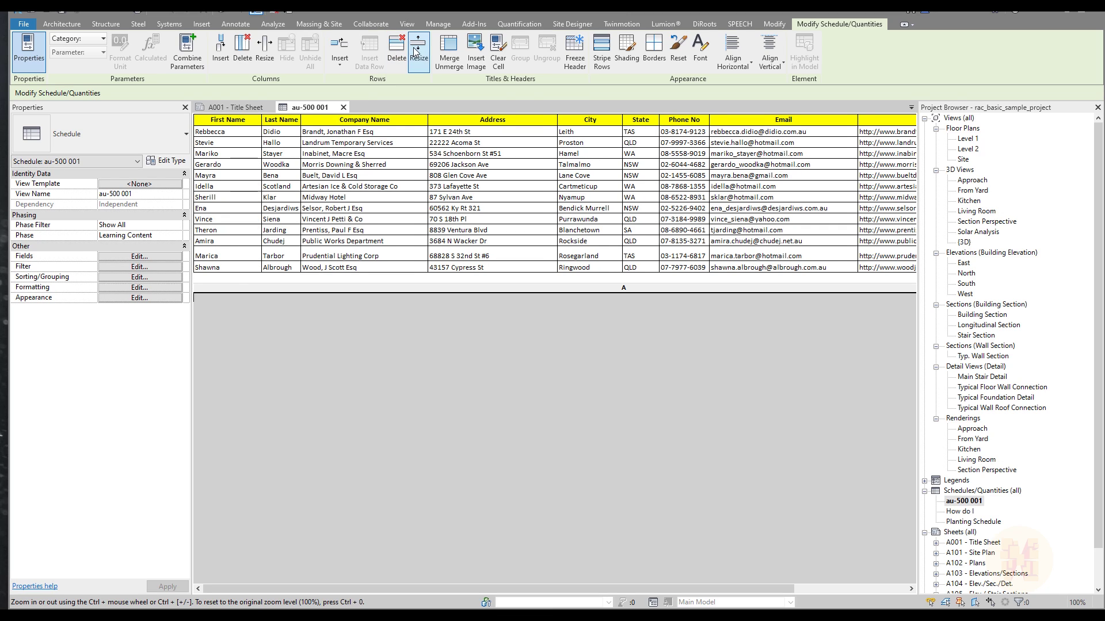
Step: Resize the Amira row of the schedule to a height of 10
{"action": "left_click", "coordinate": [242, 242]}
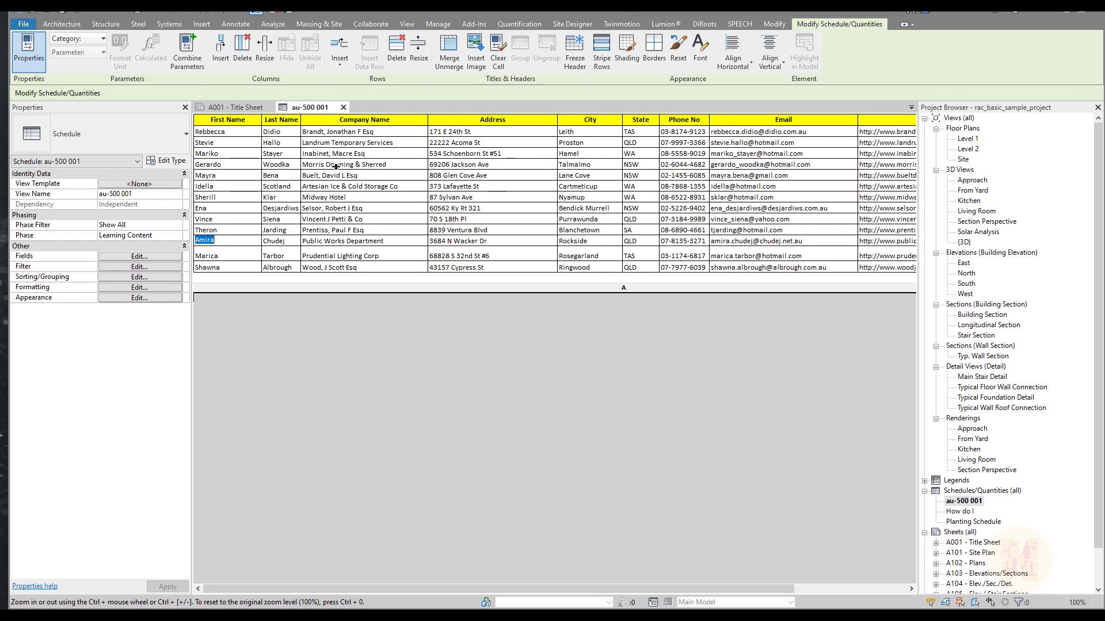
{"action": "left_click", "coordinate": [419, 51]}
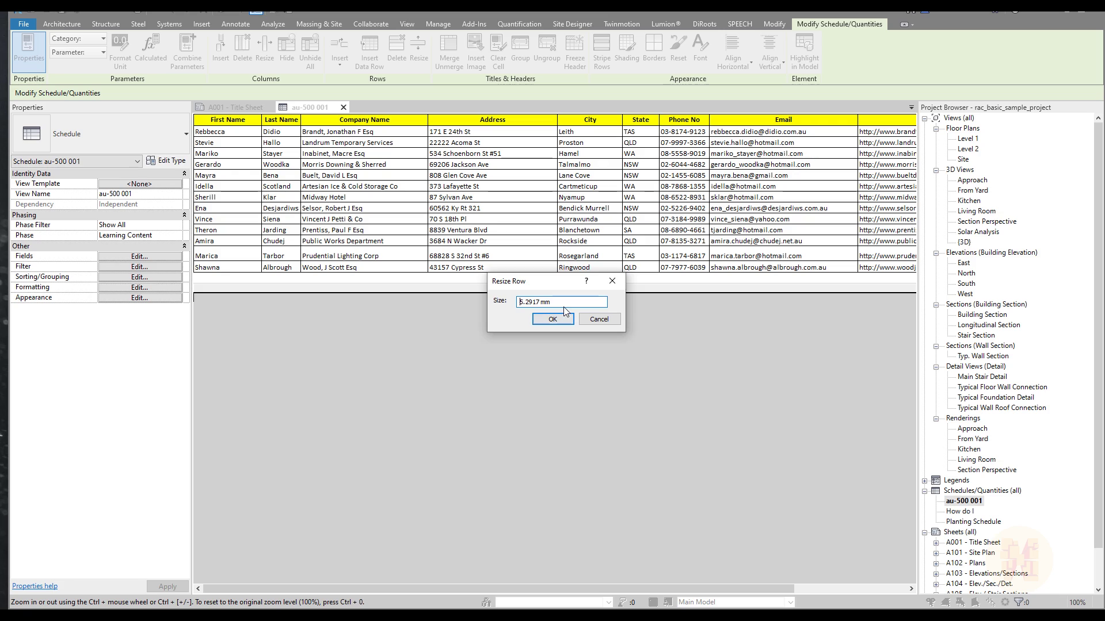
{"action": "key", "text": "ctrl+a"}
{"action": "type", "text": "10"}
{"action": "left_click", "coordinate": [558, 321]}
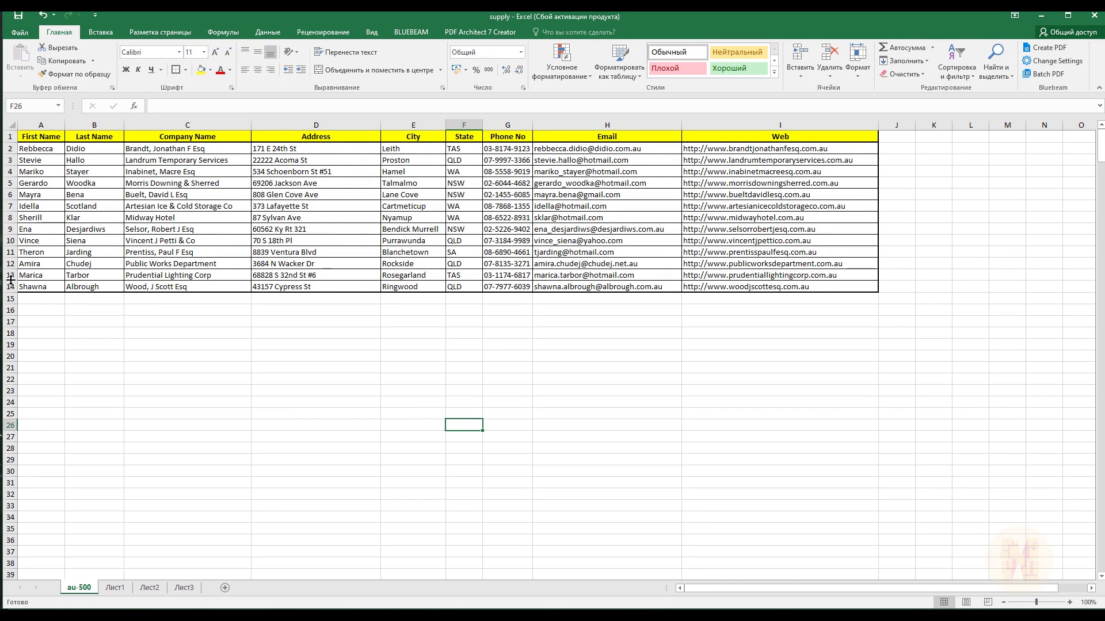
Step: Make row 13 taller, widen column A, and centre Marica in A13 vertically and horizontally
{"action": "left_click_drag", "start_coordinate": [11, 280], "coordinate": [11, 319]}
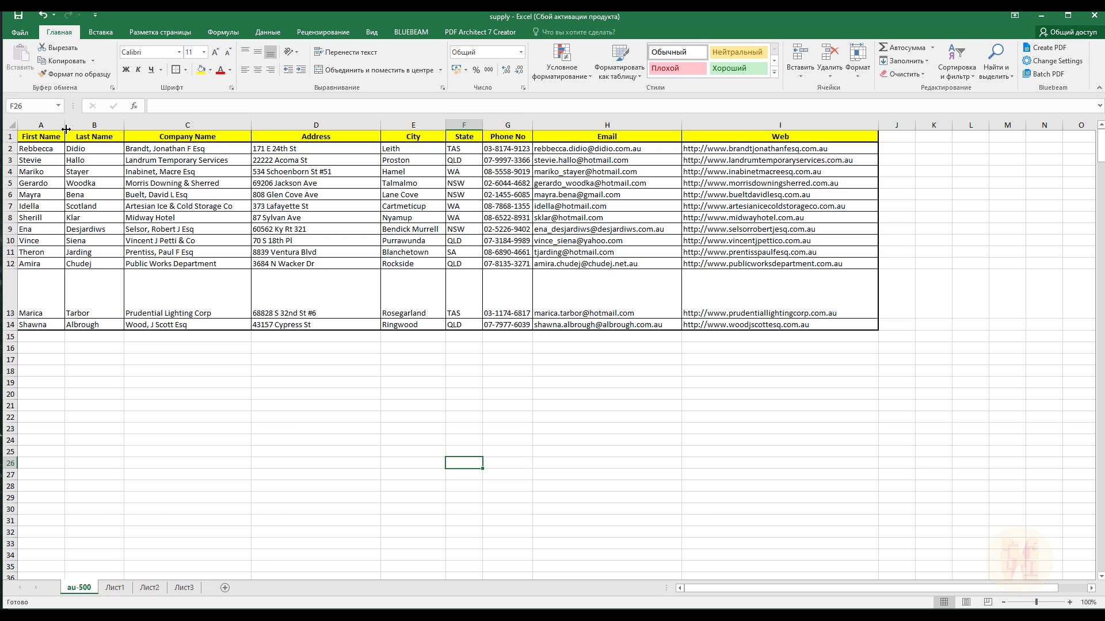
{"action": "left_click_drag", "start_coordinate": [66, 129], "coordinate": [90, 127]}
{"action": "left_click", "coordinate": [43, 309]}
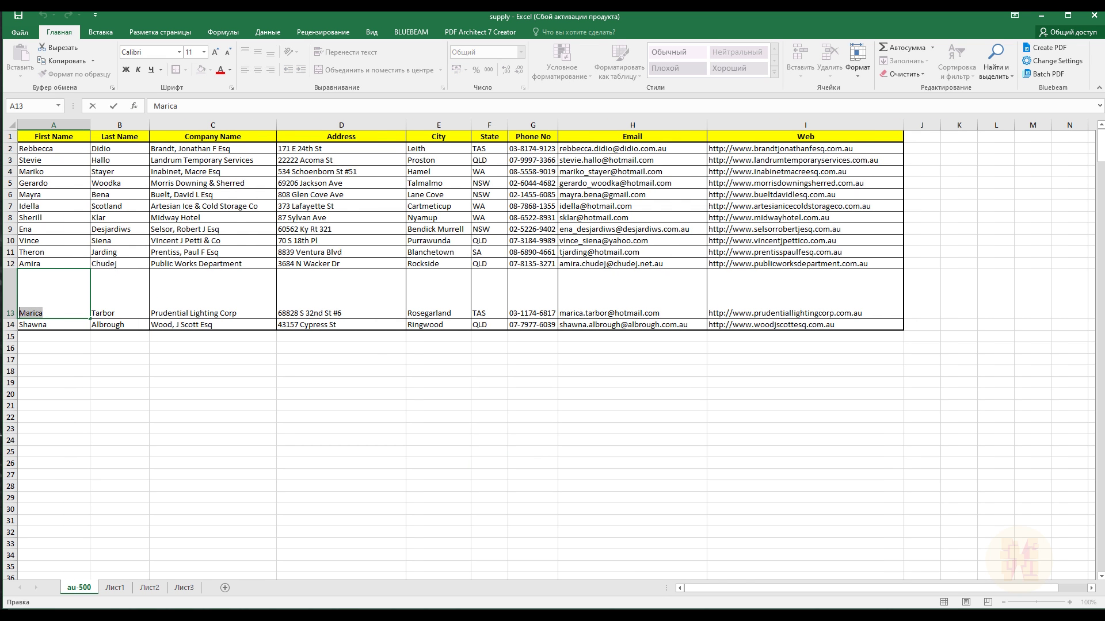
{"action": "left_click", "coordinate": [257, 52]}
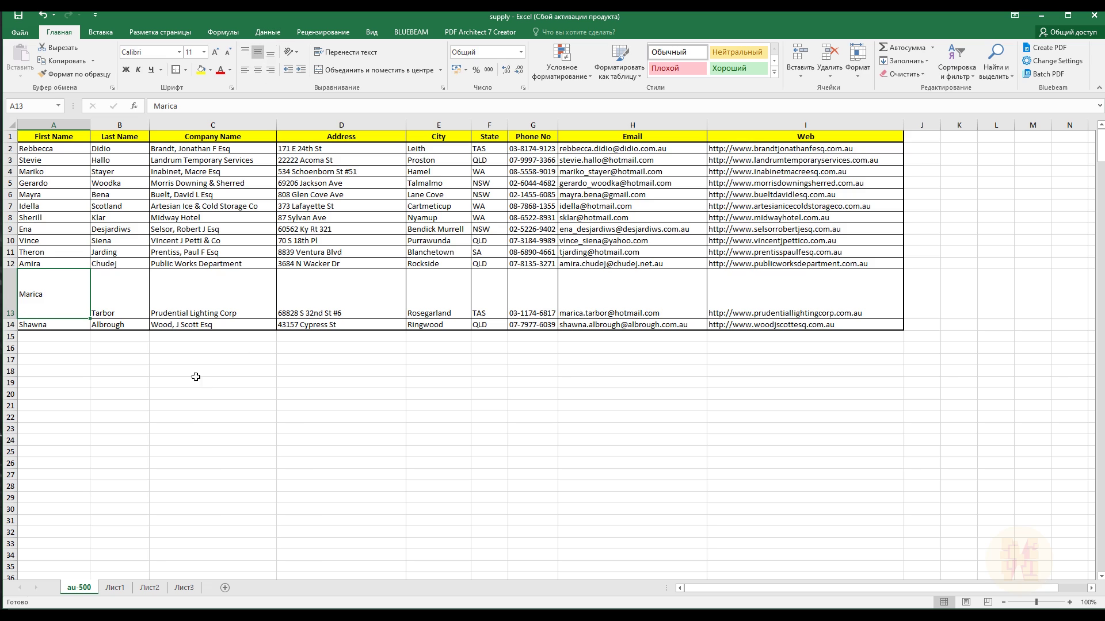
{"action": "left_click", "coordinate": [258, 69]}
{"action": "left_click", "coordinate": [190, 436]}
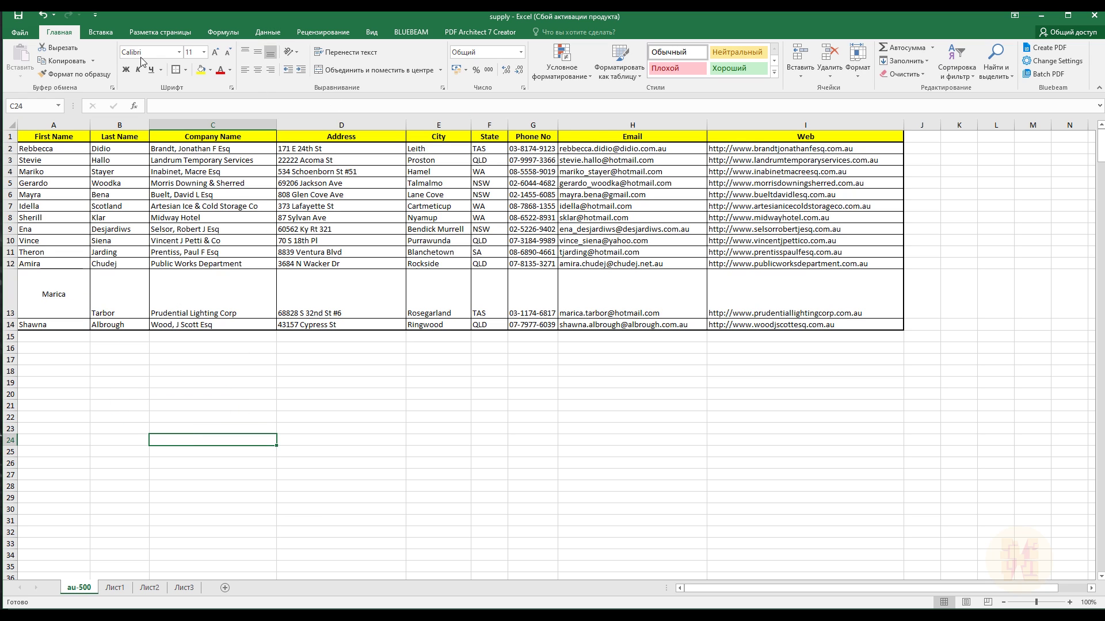
{"action": "left_click", "coordinate": [1042, 15]}
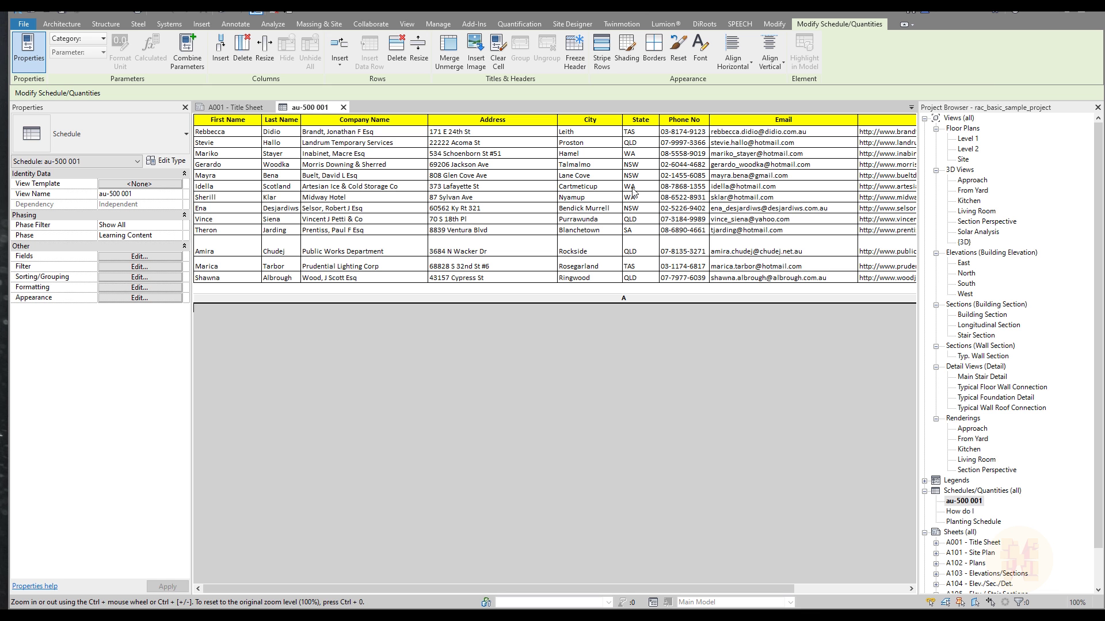
Step: Re-sync the au-500 001 schedule from Excel through TableGen's Update Views batch action
{"action": "left_click", "coordinate": [704, 24]}
{"action": "left_click", "coordinate": [102, 55]}
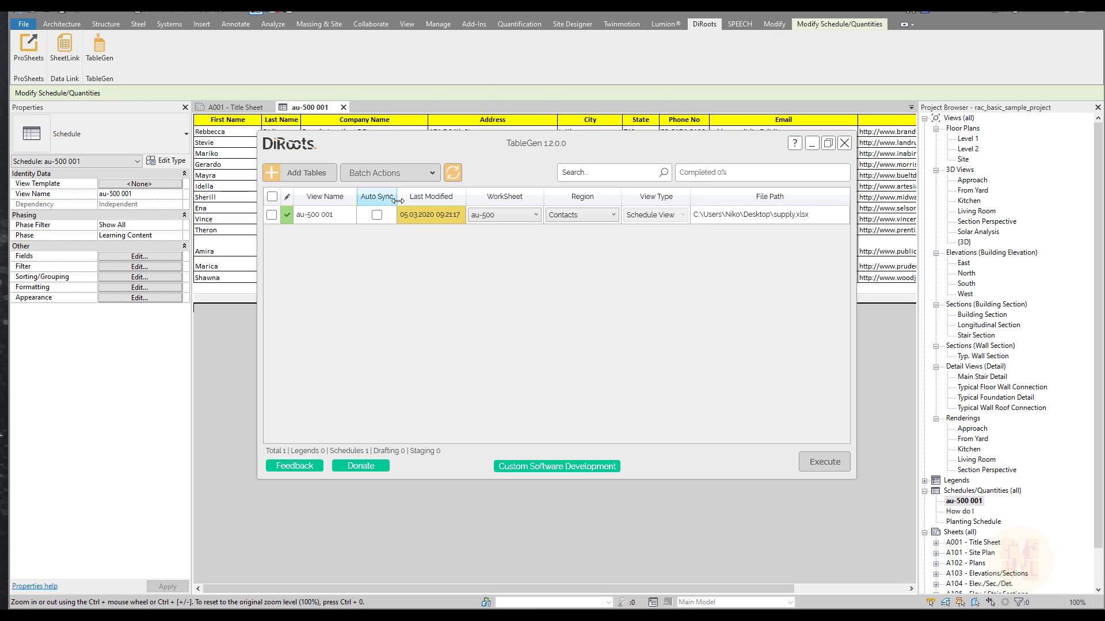
{"action": "left_click", "coordinate": [366, 178]}
{"action": "left_click", "coordinate": [383, 262]}
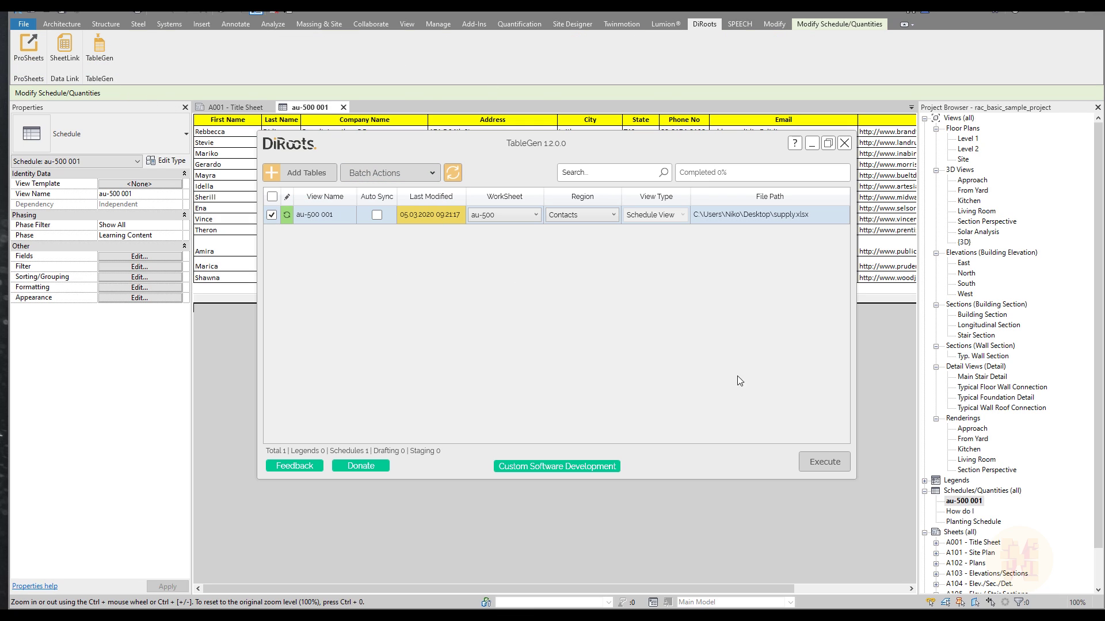
{"action": "left_click", "coordinate": [818, 455]}
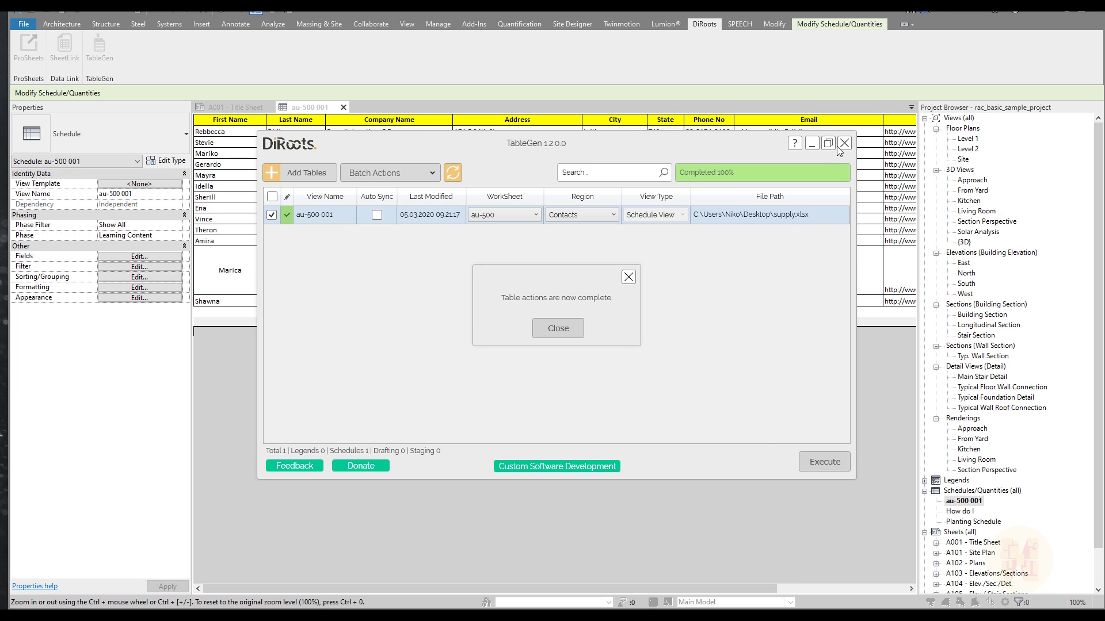
{"action": "left_click", "coordinate": [578, 328]}
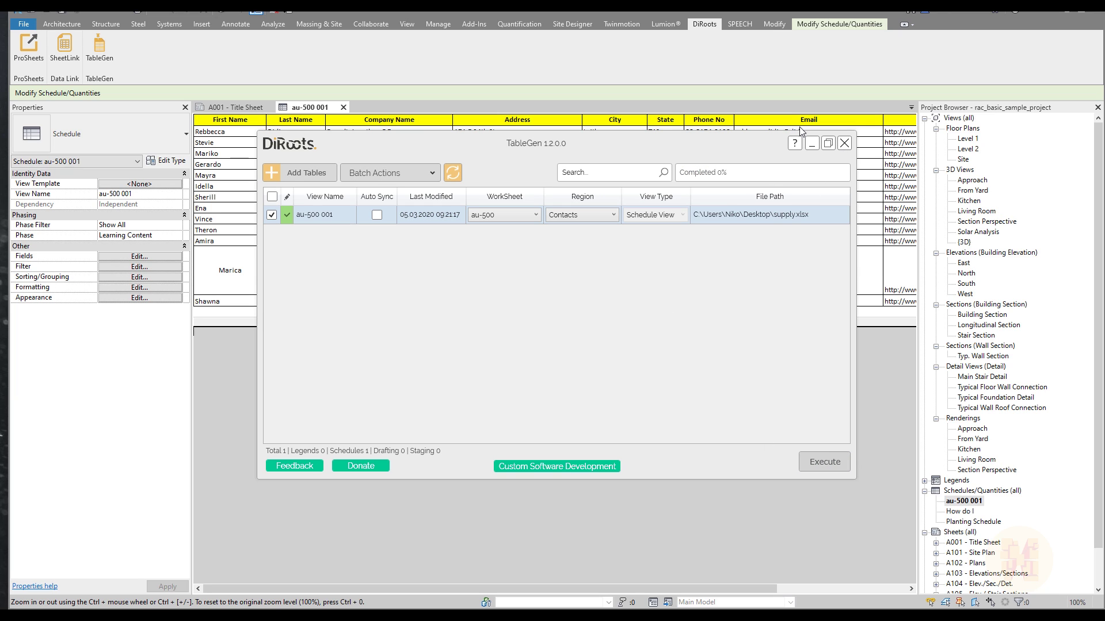
{"action": "left_click", "coordinate": [844, 143]}
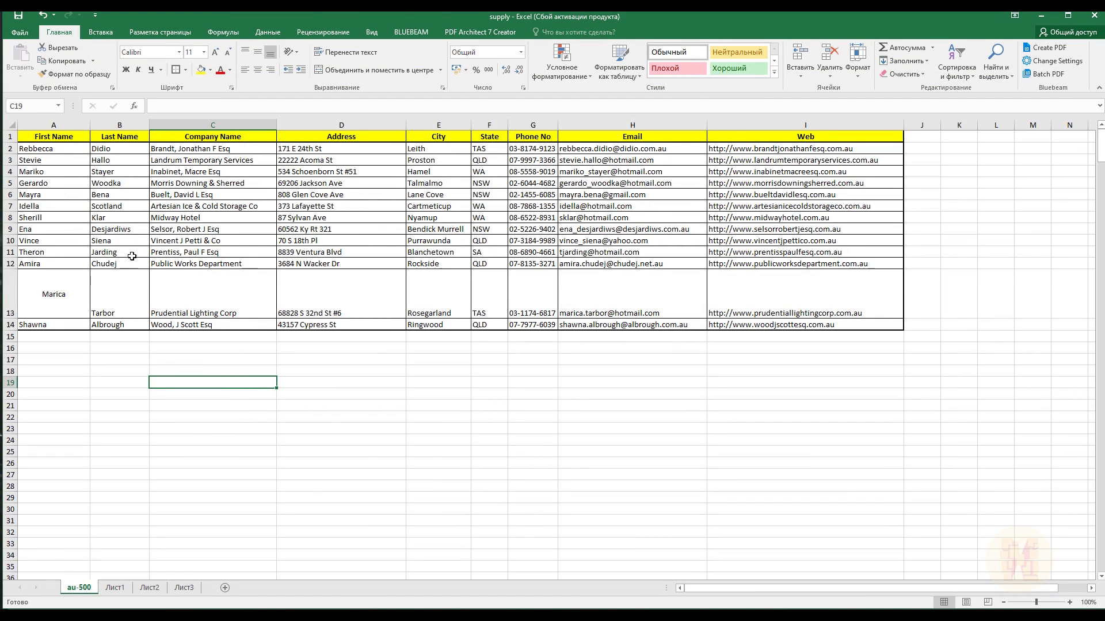
Step: Select the First Name and Last Name cells A1:B14 and check their Name Box entry
{"action": "left_click", "coordinate": [254, 428]}
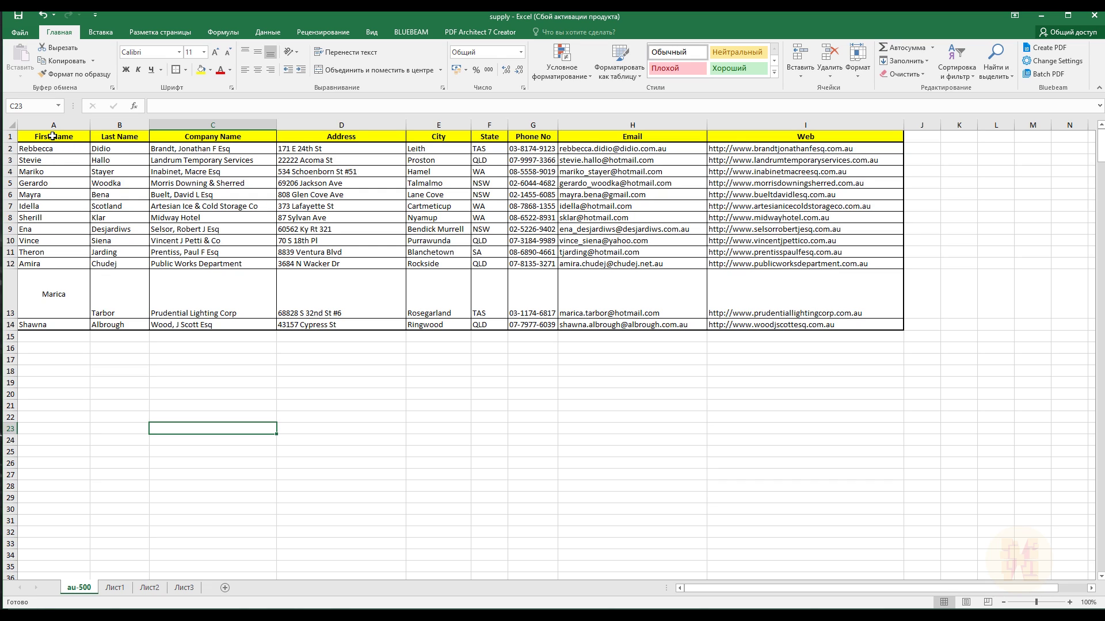
{"action": "left_click_drag", "start_coordinate": [52, 136], "coordinate": [107, 325]}
{"action": "left_click", "coordinate": [41, 109]}
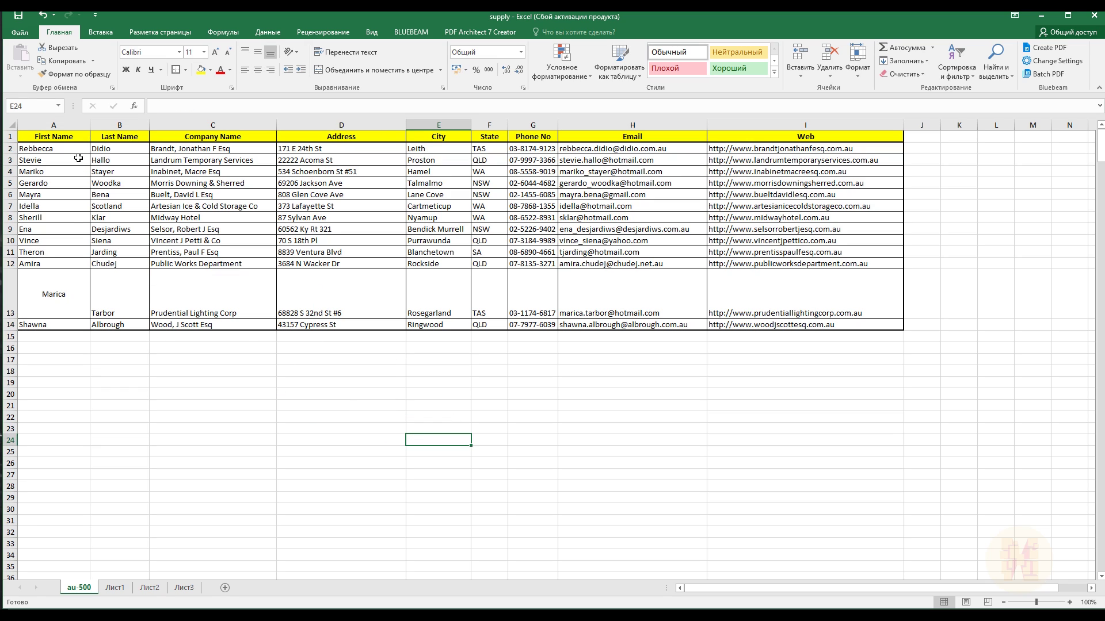
{"action": "left_click_drag", "start_coordinate": [35, 140], "coordinate": [116, 325]}
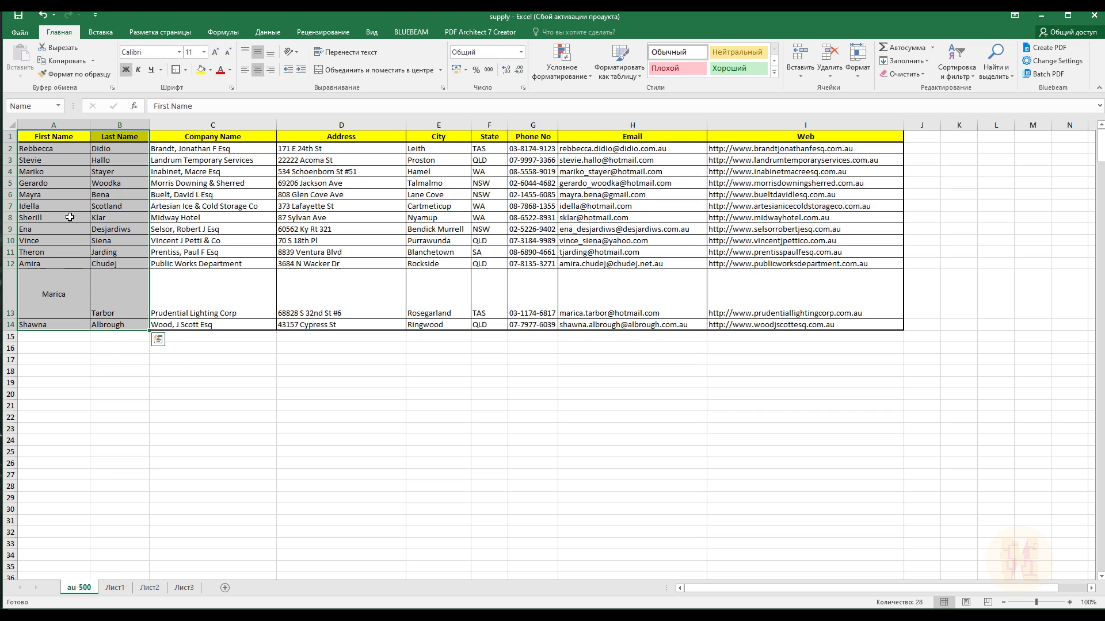
{"action": "left_click", "coordinate": [257, 416]}
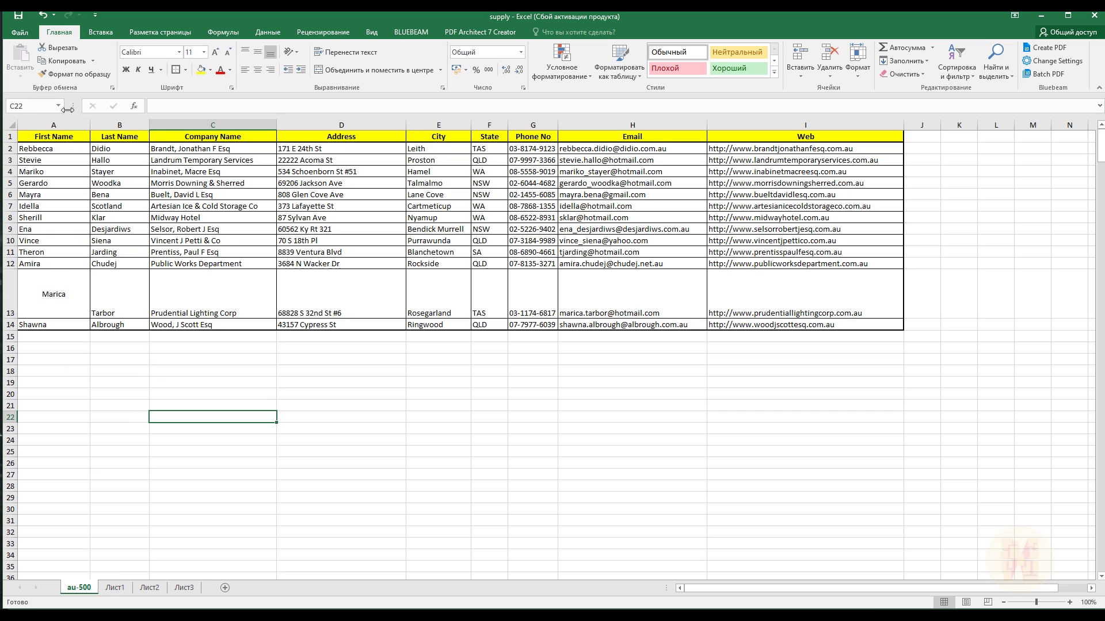
Step: Pick the named range Name from the Name Box list to confirm it covers A1:B14
{"action": "left_click", "coordinate": [58, 106]}
{"action": "left_click", "coordinate": [34, 146]}
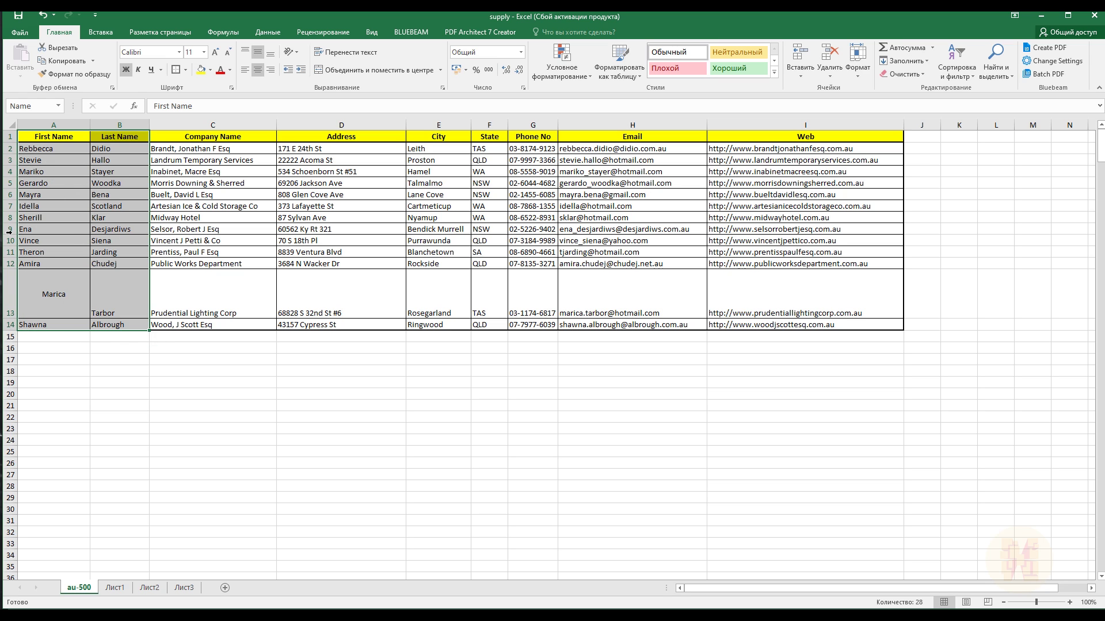
{"action": "left_click", "coordinate": [280, 415]}
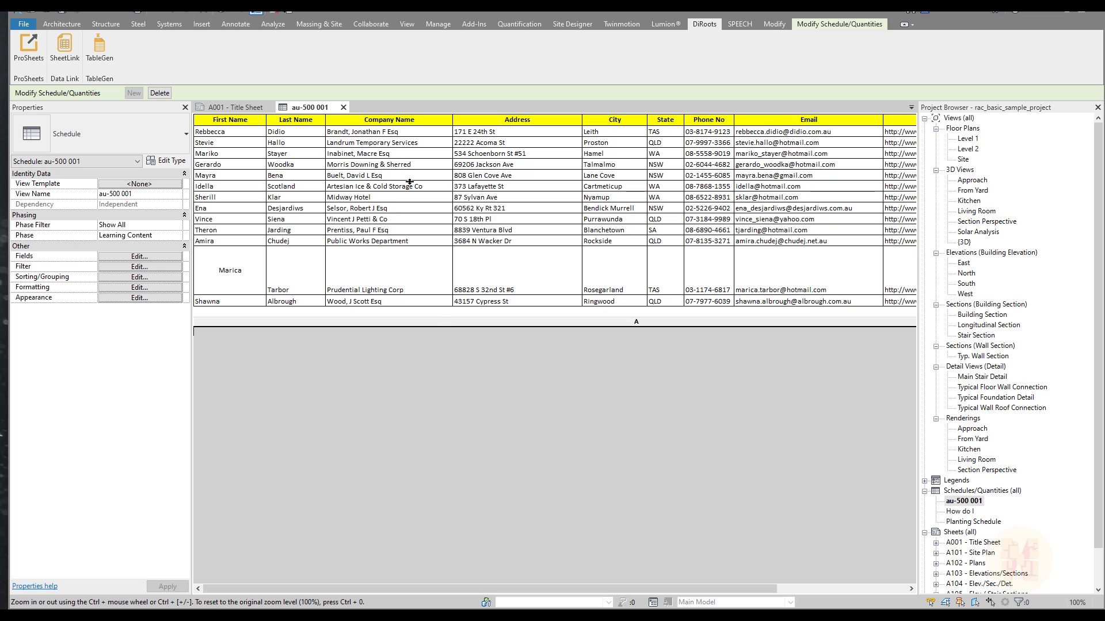
Step: Add a TableGen table entry from supply.xlsx using the Name region as a Legend View
{"action": "left_click", "coordinate": [99, 49]}
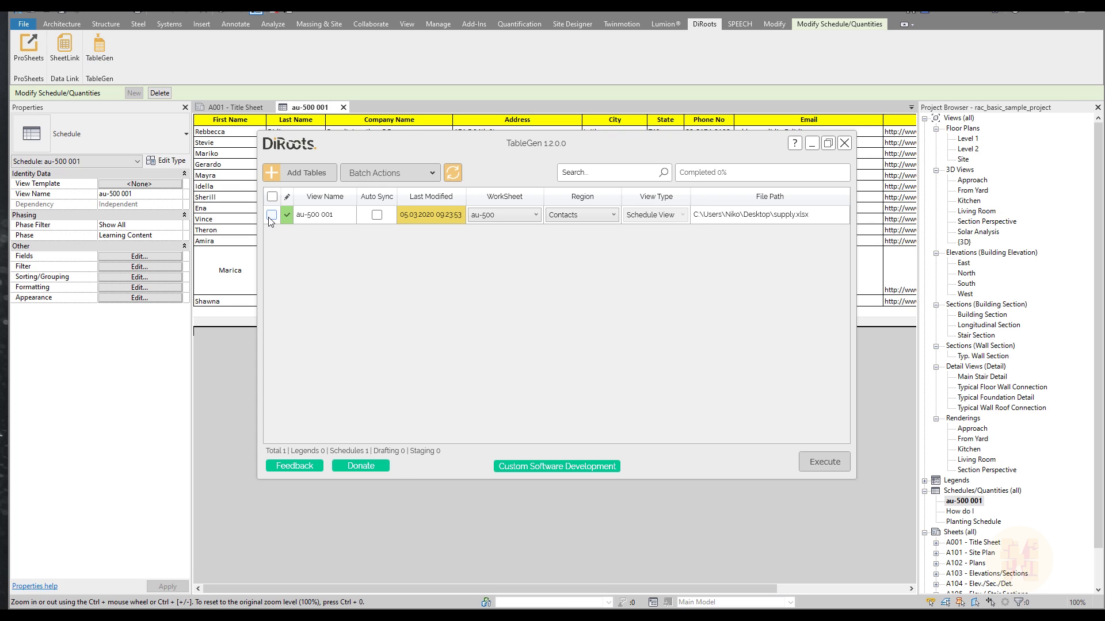
{"action": "left_click", "coordinate": [302, 173]}
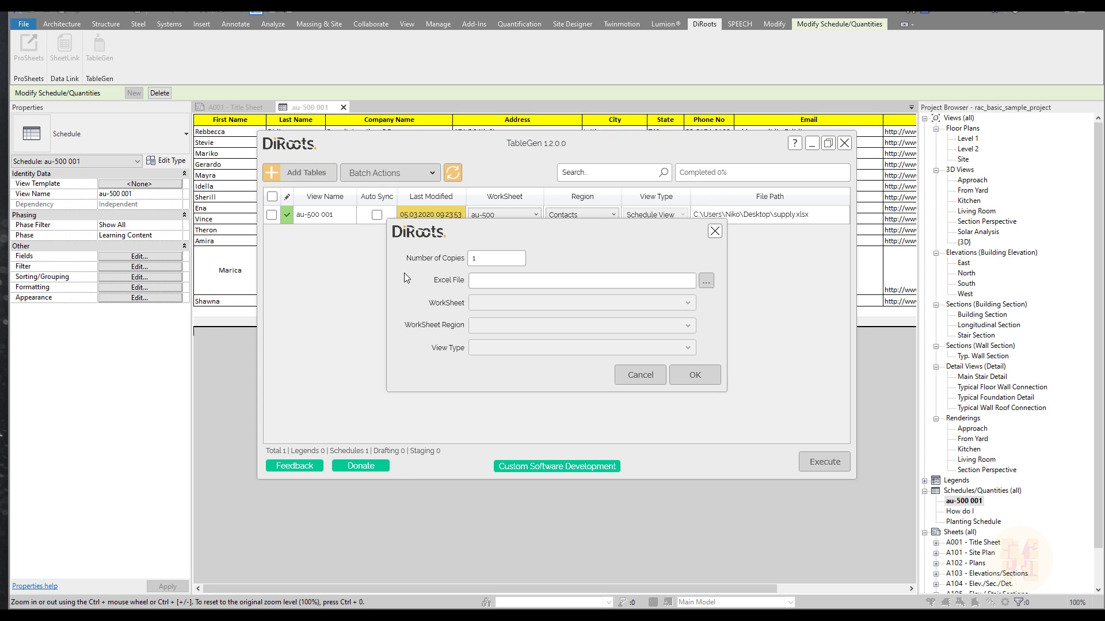
{"action": "left_click", "coordinate": [708, 282]}
{"action": "left_click", "coordinate": [662, 238]}
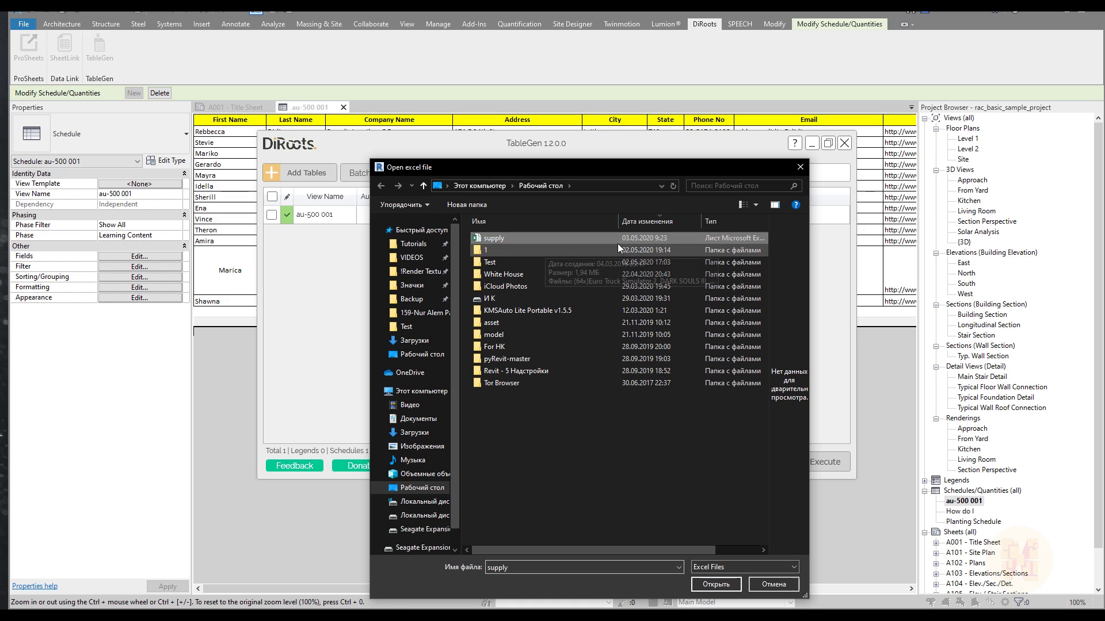
{"action": "left_click", "coordinate": [715, 584]}
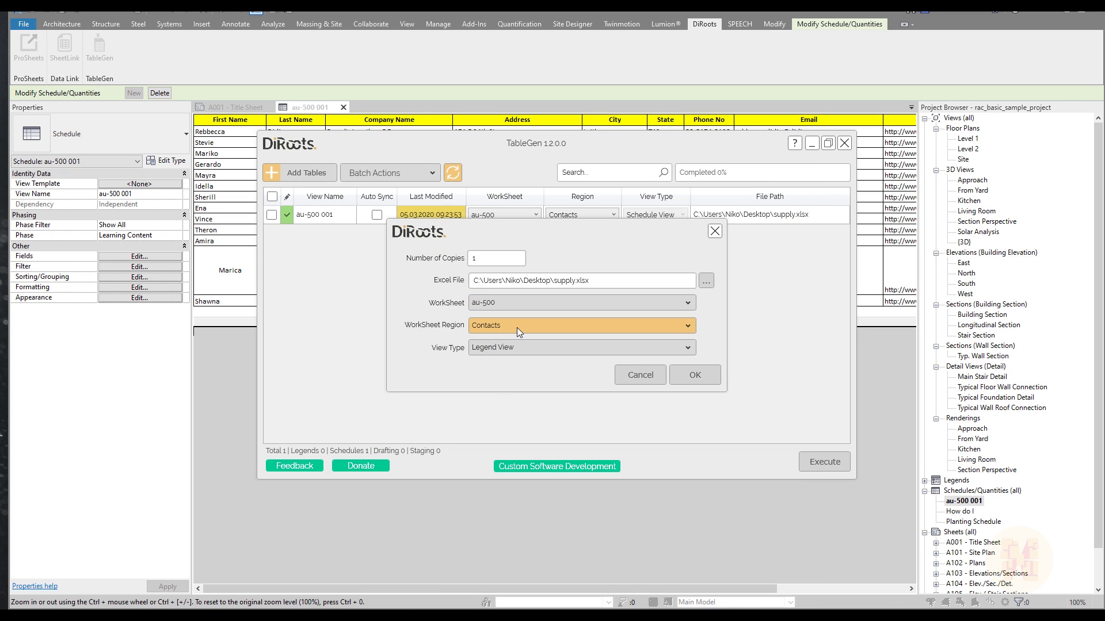
{"action": "left_click", "coordinate": [517, 327]}
{"action": "left_click", "coordinate": [495, 377]}
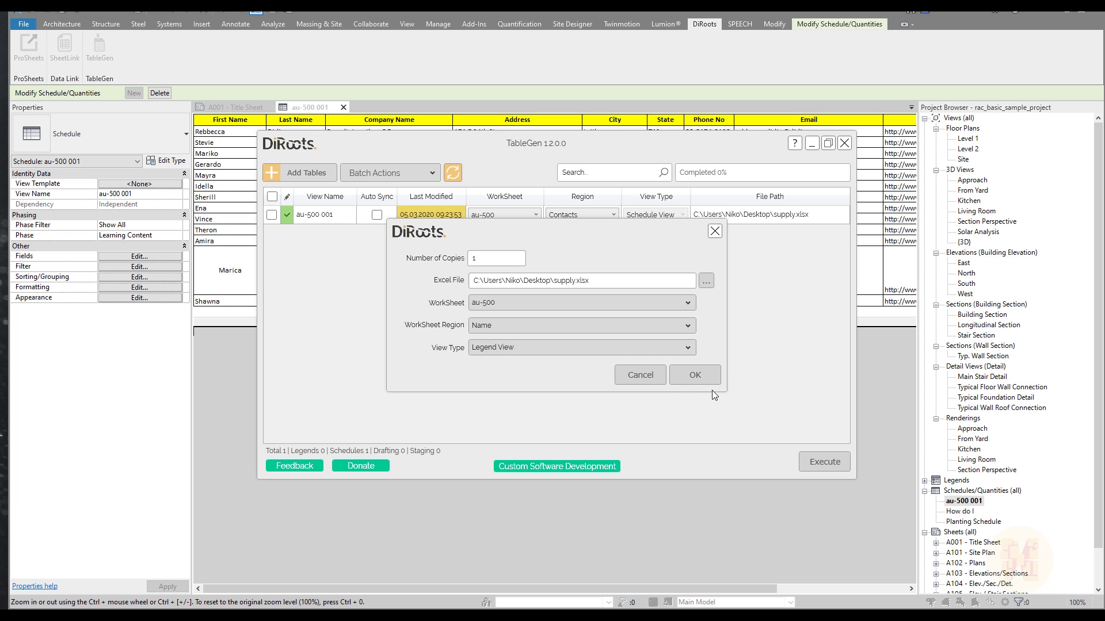
{"action": "left_click", "coordinate": [694, 377]}
Step: Execute the TableGen import to generate the legend, then close TableGen
{"action": "left_click", "coordinate": [805, 464]}
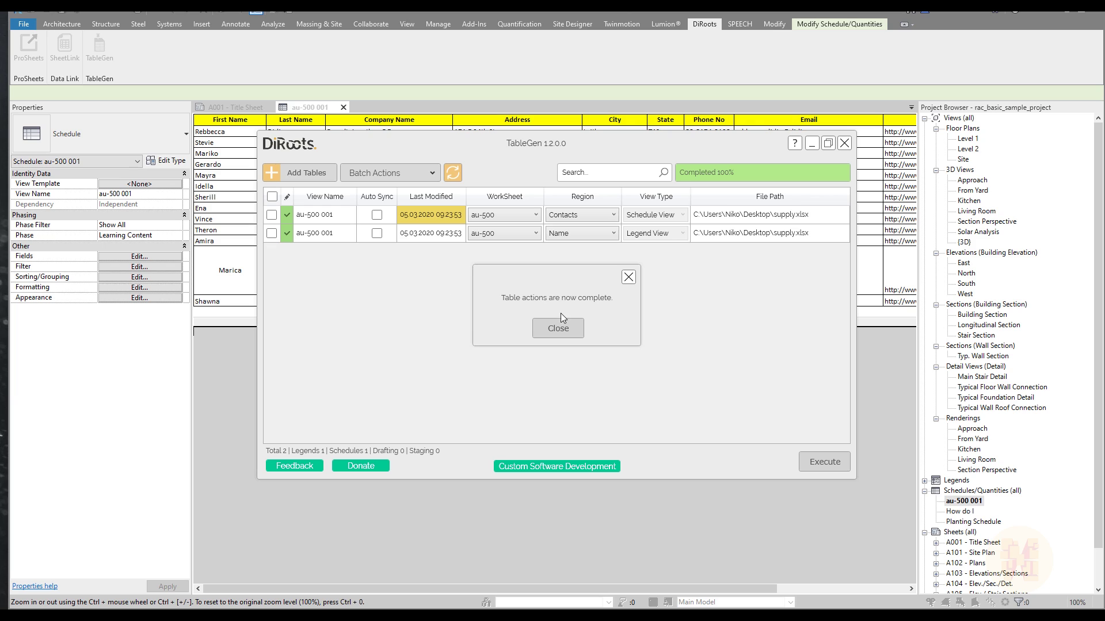
{"action": "left_click", "coordinate": [558, 328]}
{"action": "left_click", "coordinate": [844, 143]}
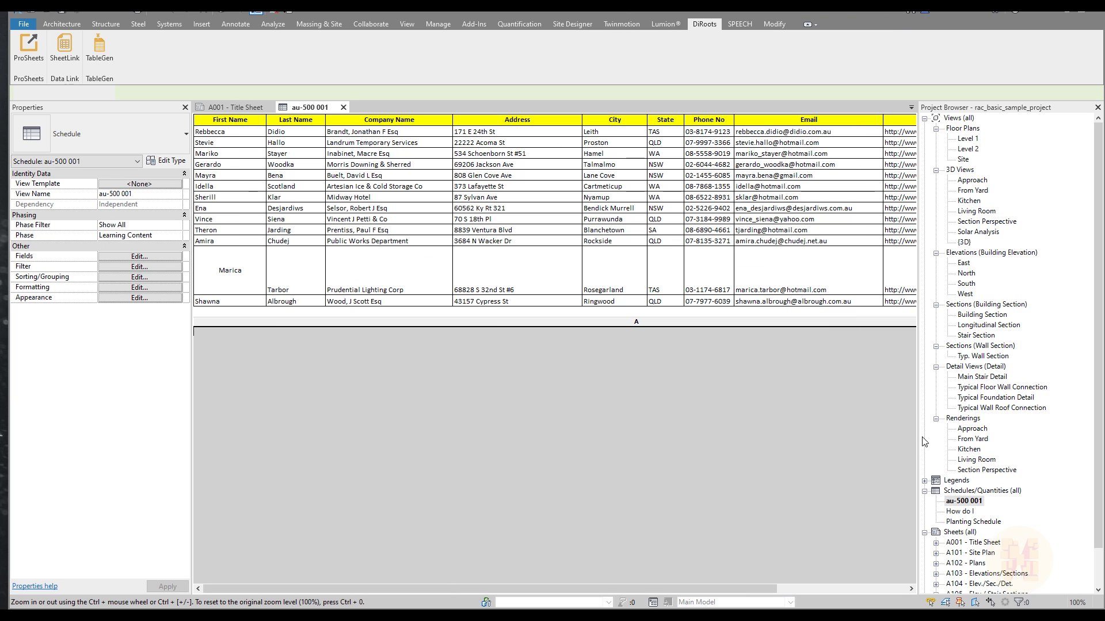
Step: Open the au-500 001 legend from the Legends list in the Project Browser
{"action": "left_click", "coordinate": [924, 481]}
{"action": "double_click", "coordinate": [964, 491]}
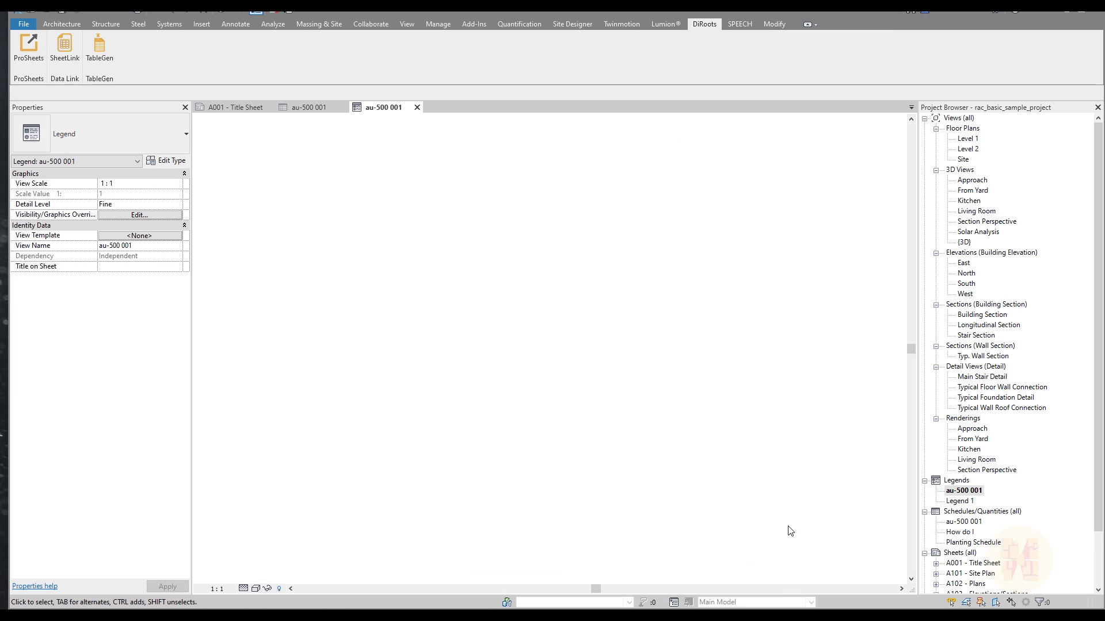
{"action": "middle_click_drag", "start_coordinate": [722, 437], "coordinate": [671, 410]}
Step: Inspect the legend's Siena and Marica name text notes and the table's border line
{"action": "left_click", "coordinate": [549, 347]}
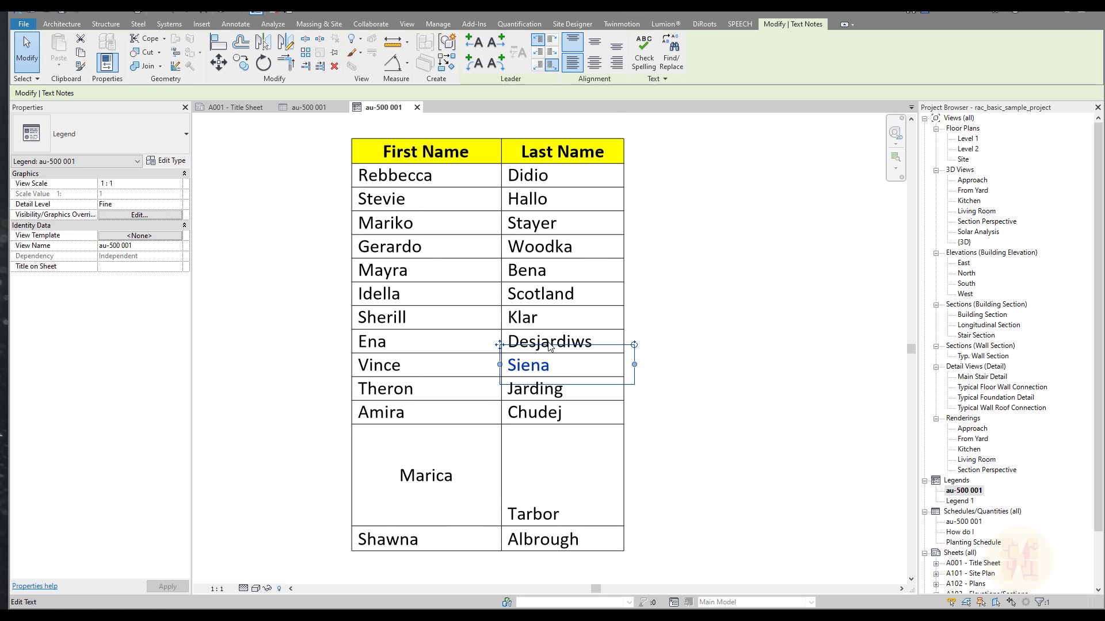
{"action": "scroll", "coordinate": [530, 365], "scroll_direction": "up", "scroll_amount": 3}
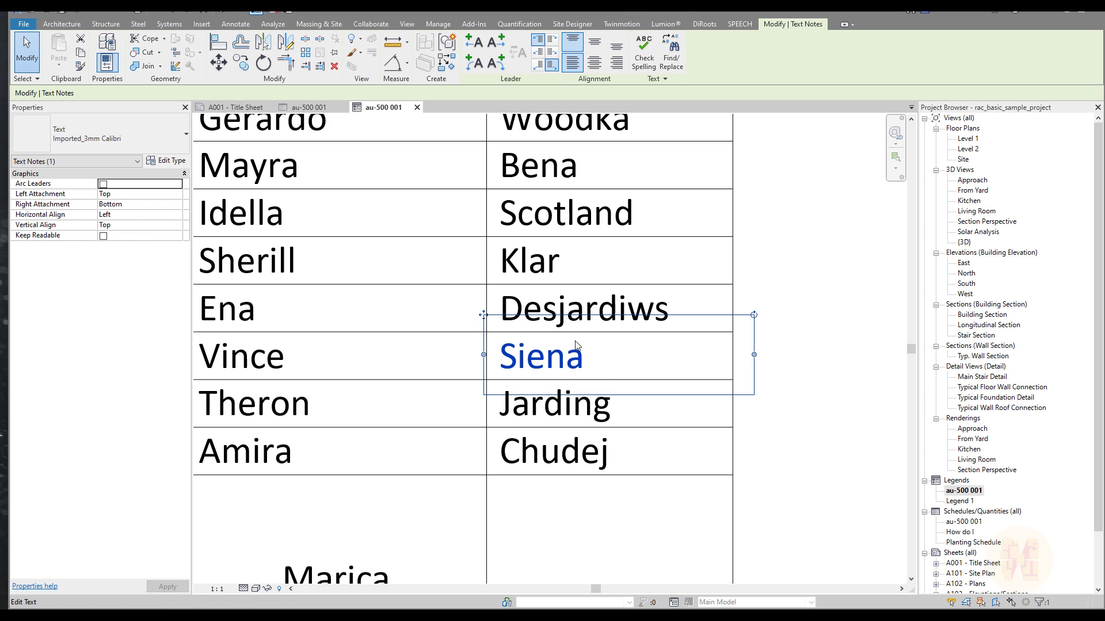
{"action": "left_click", "coordinate": [748, 307]}
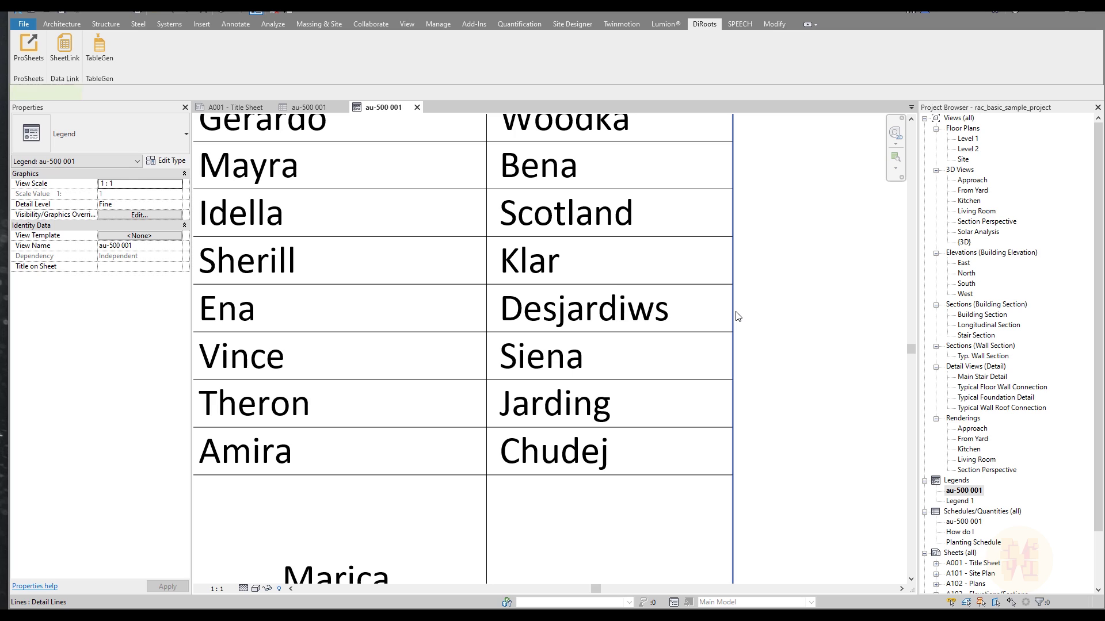
{"action": "left_click", "coordinate": [738, 316]}
{"action": "scroll", "coordinate": [760, 372], "scroll_direction": "down", "scroll_amount": 3}
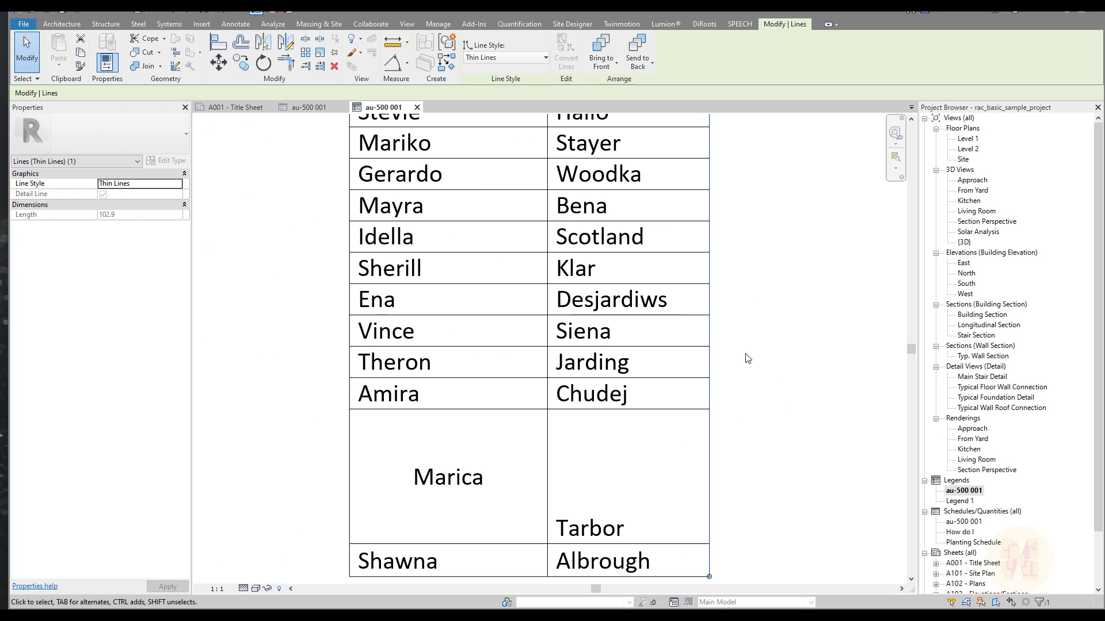
{"action": "left_click", "coordinate": [747, 358]}
{"action": "scroll", "coordinate": [747, 358], "scroll_direction": "down", "scroll_amount": 2}
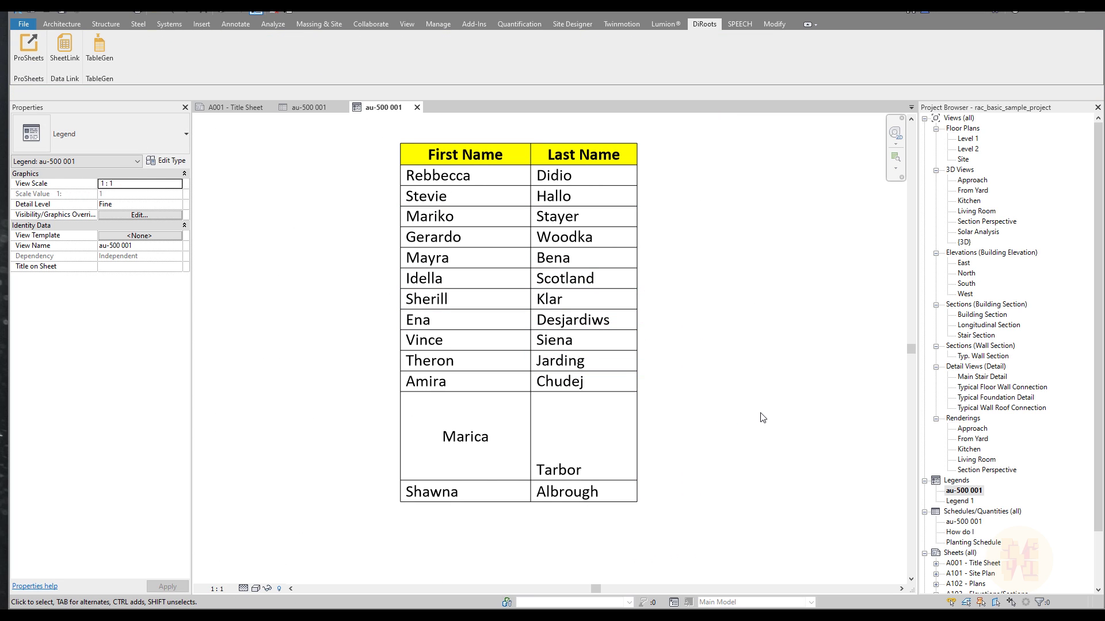
{"action": "middle_click_drag", "start_coordinate": [761, 417], "coordinate": [659, 424]}
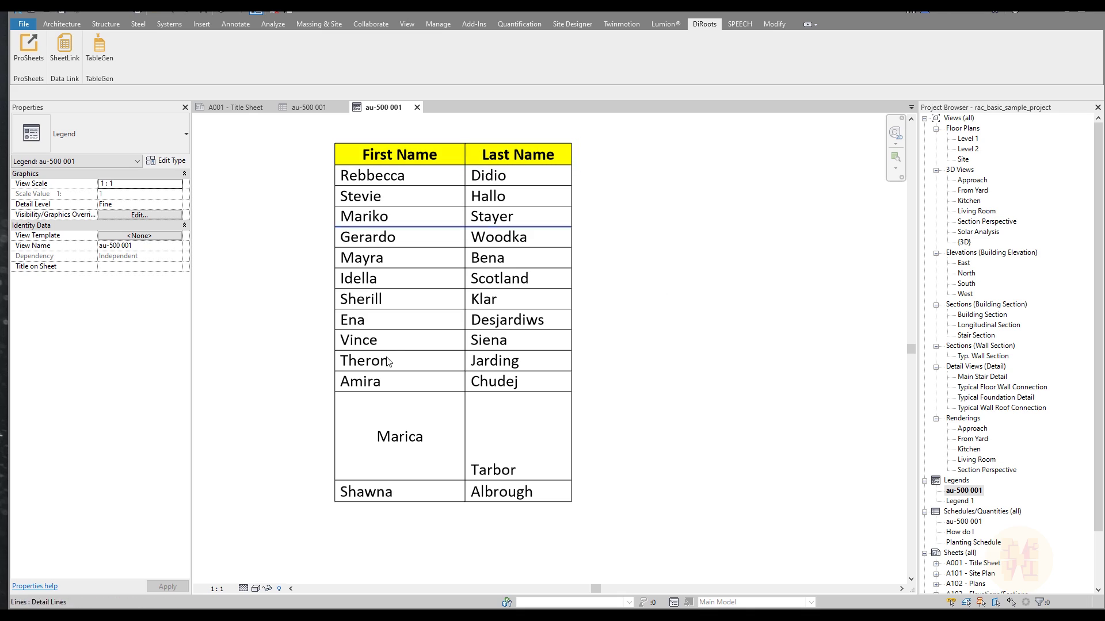
{"action": "left_click", "coordinate": [423, 444]}
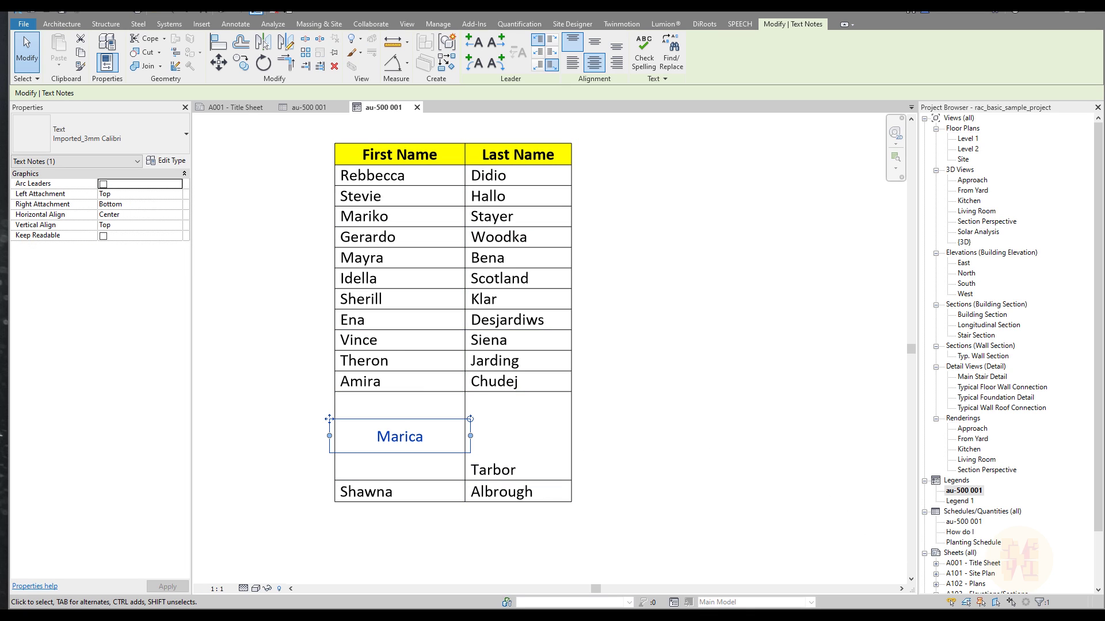
{"action": "key", "text": "Escape"}
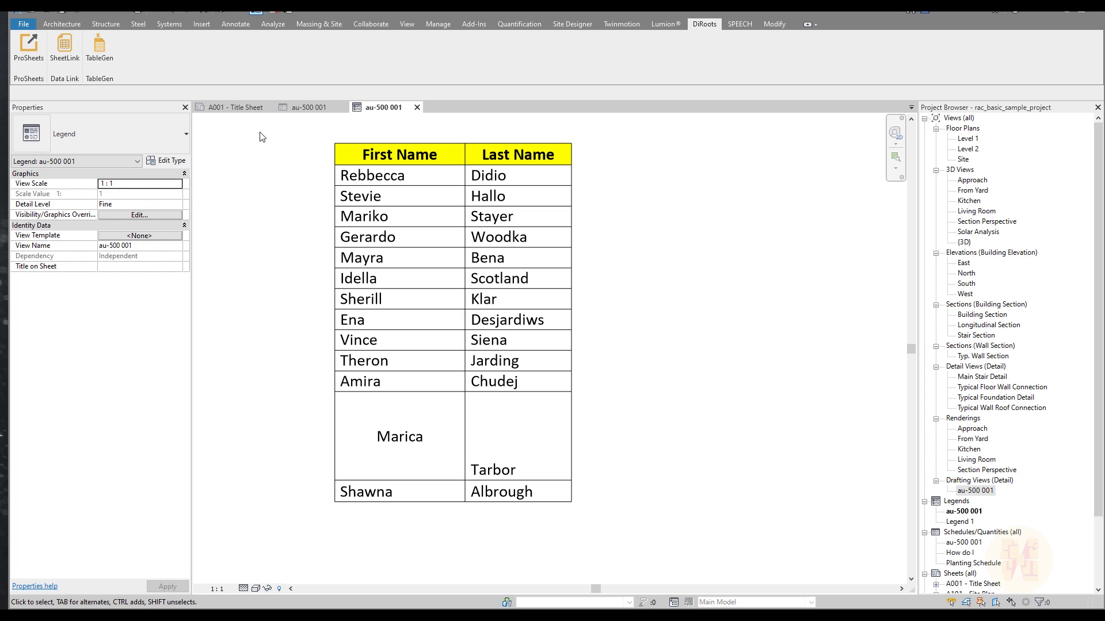
Step: On the A001 - Title Sheet, move the contacts schedule slightly higher
{"action": "left_click", "coordinate": [236, 108]}
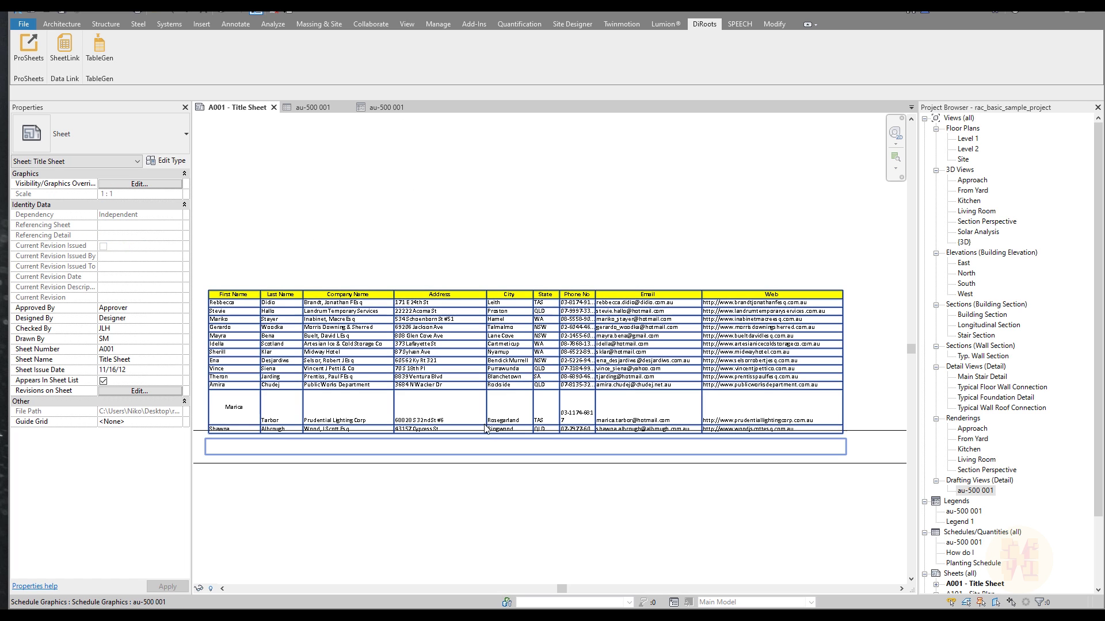
{"action": "scroll", "coordinate": [501, 405], "scroll_direction": "up", "scroll_amount": 3}
{"action": "left_click", "coordinate": [487, 456]}
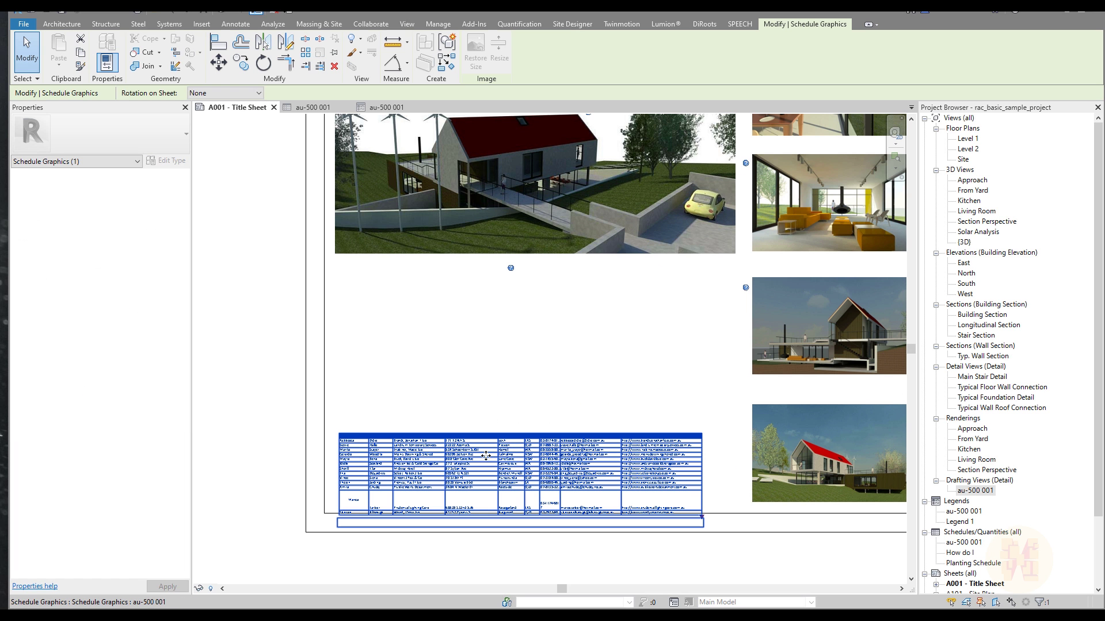
{"action": "left_click_drag", "start_coordinate": [472, 426], "coordinate": [472, 396]}
Step: Place the au-500 001 name legend on the sheet above the contacts schedule
{"action": "left_click", "coordinate": [959, 512]}
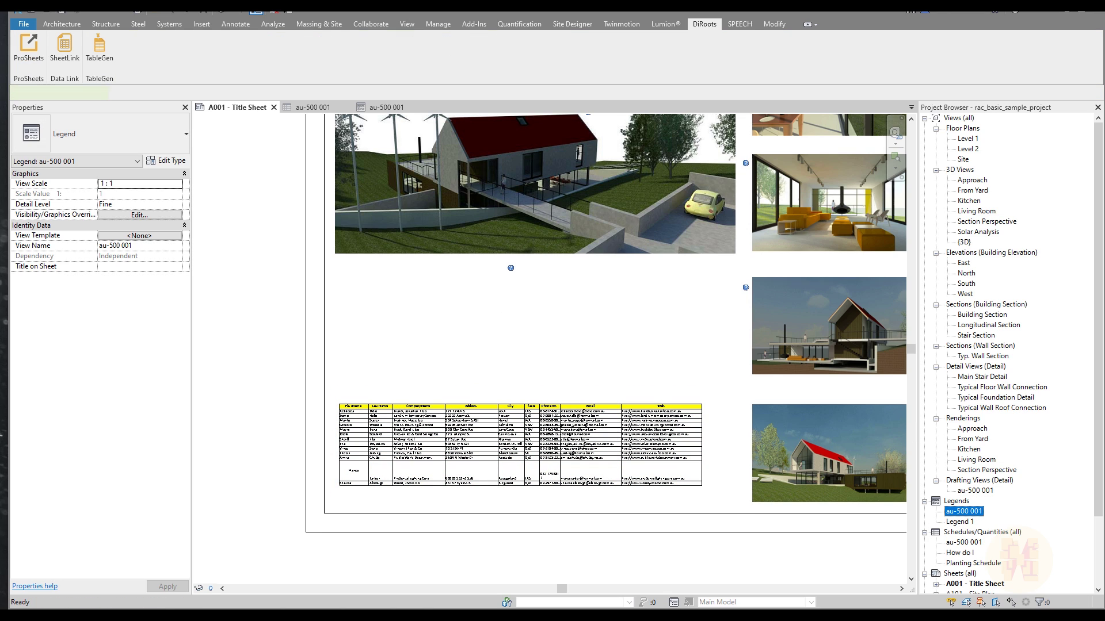
{"action": "left_click_drag", "start_coordinate": [959, 512], "coordinate": [464, 342]}
{"action": "left_click", "coordinate": [395, 336]}
{"action": "scroll", "coordinate": [396, 393], "scroll_direction": "up", "scroll_amount": 2}
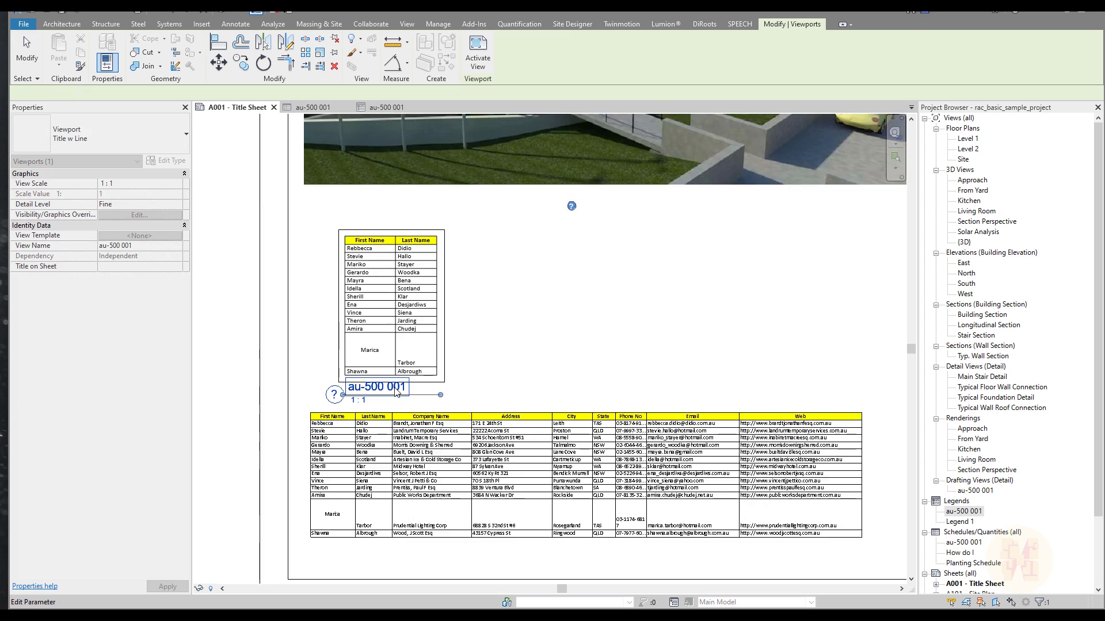
{"action": "scroll", "coordinate": [396, 393], "scroll_direction": "up", "scroll_amount": 1}
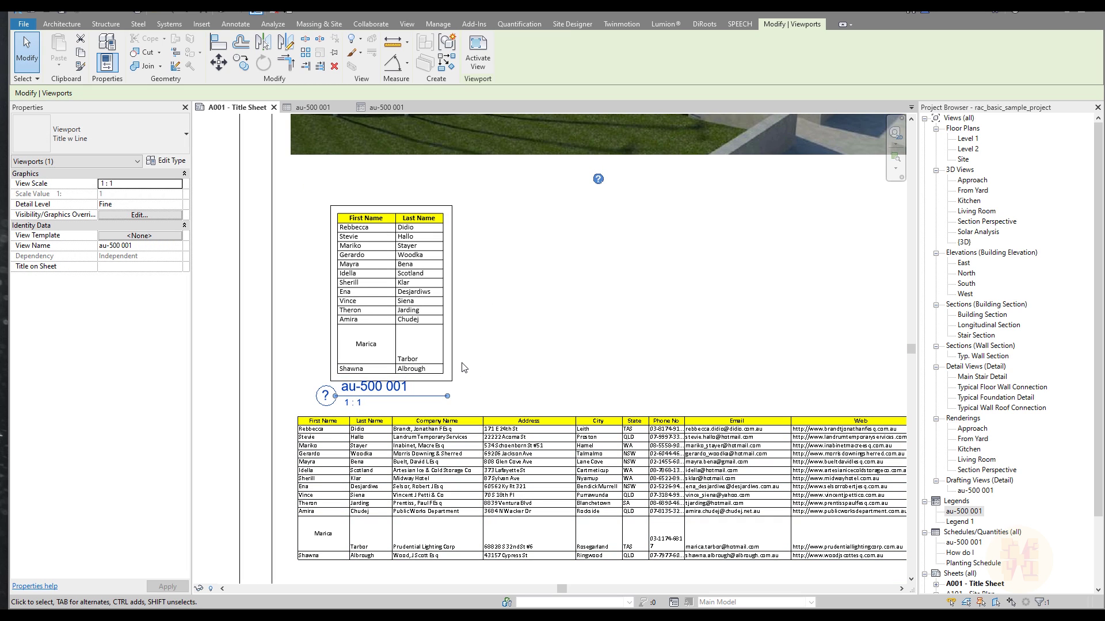
{"action": "left_click_drag", "start_coordinate": [308, 397], "coordinate": [343, 404]}
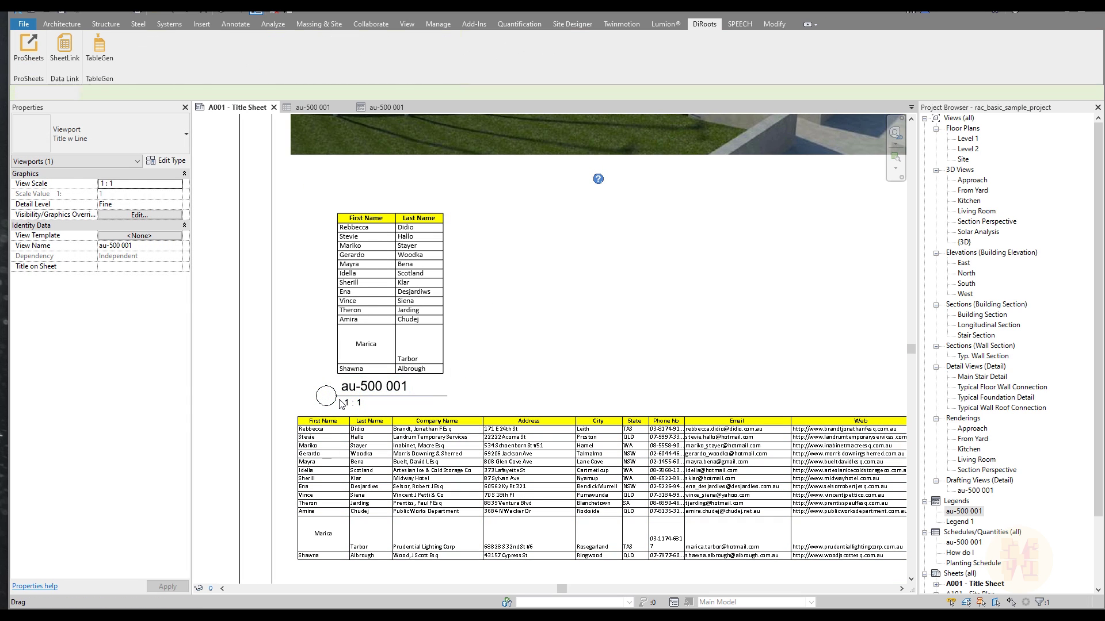
{"action": "scroll", "coordinate": [341, 404], "scroll_direction": "up", "scroll_amount": 4}
Step: Set the legend viewport type to No Title, then zoom to fit the whole sheet
{"action": "left_click", "coordinate": [338, 401]}
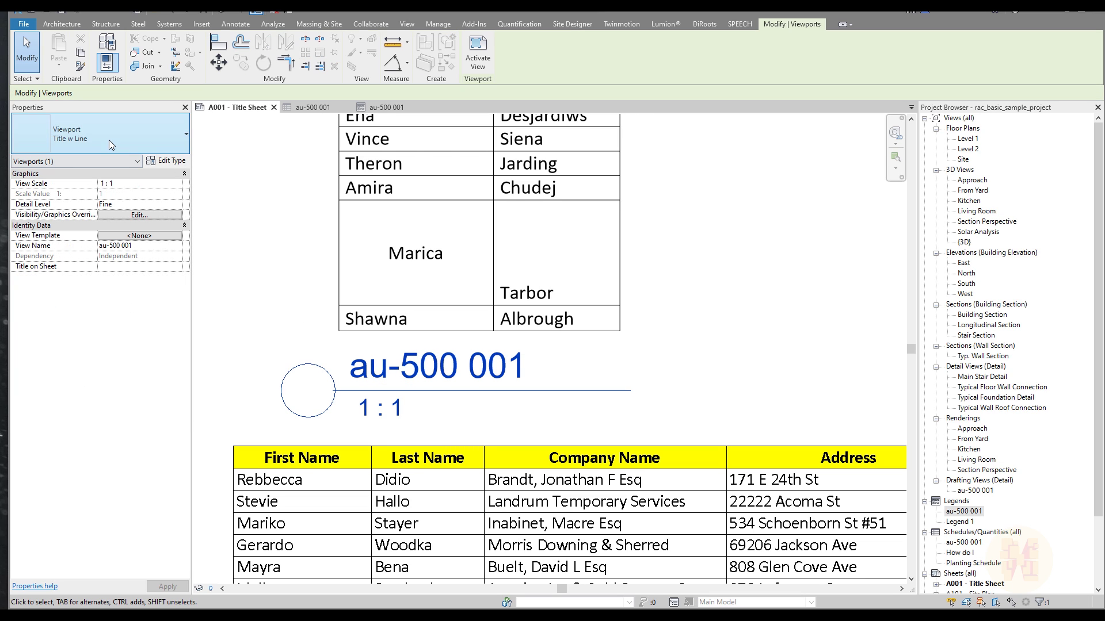
{"action": "left_click", "coordinate": [111, 145]}
{"action": "left_click", "coordinate": [43, 183]}
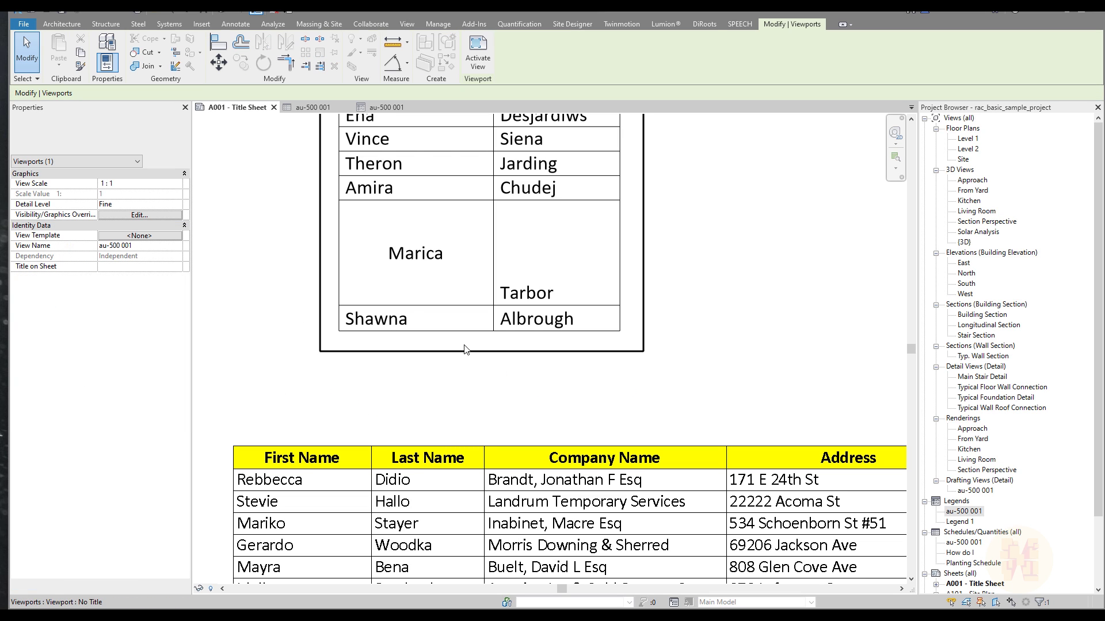
{"action": "key", "text": "Escape"}
{"action": "scroll", "coordinate": [622, 412], "scroll_direction": "down", "scroll_amount": 3}
{"action": "left_click", "coordinate": [469, 283]}
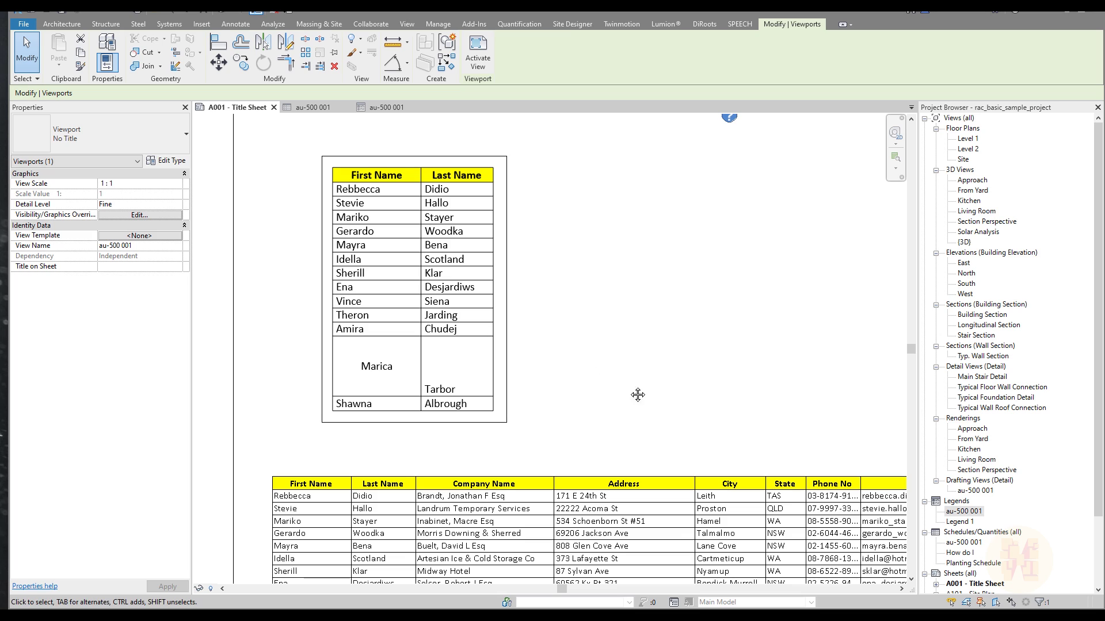
{"action": "scroll", "coordinate": [638, 395], "scroll_direction": "down", "scroll_amount": 3}
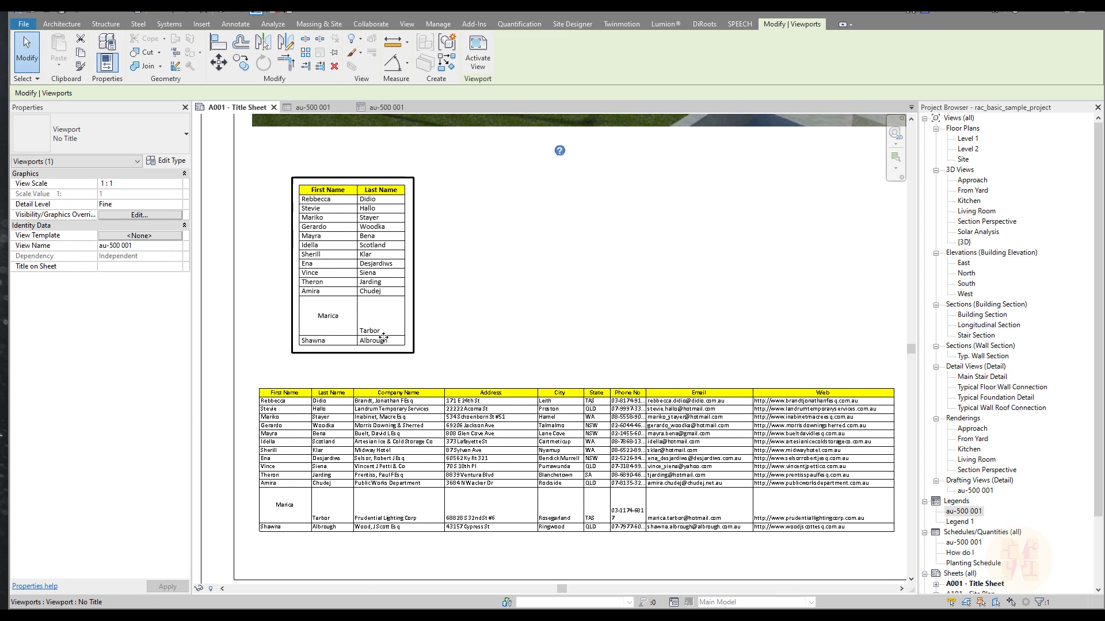
{"action": "left_click", "coordinate": [559, 526]}
{"action": "key", "text": "Escape"}
{"action": "key", "text": "z"}
{"action": "key", "text": "f"}
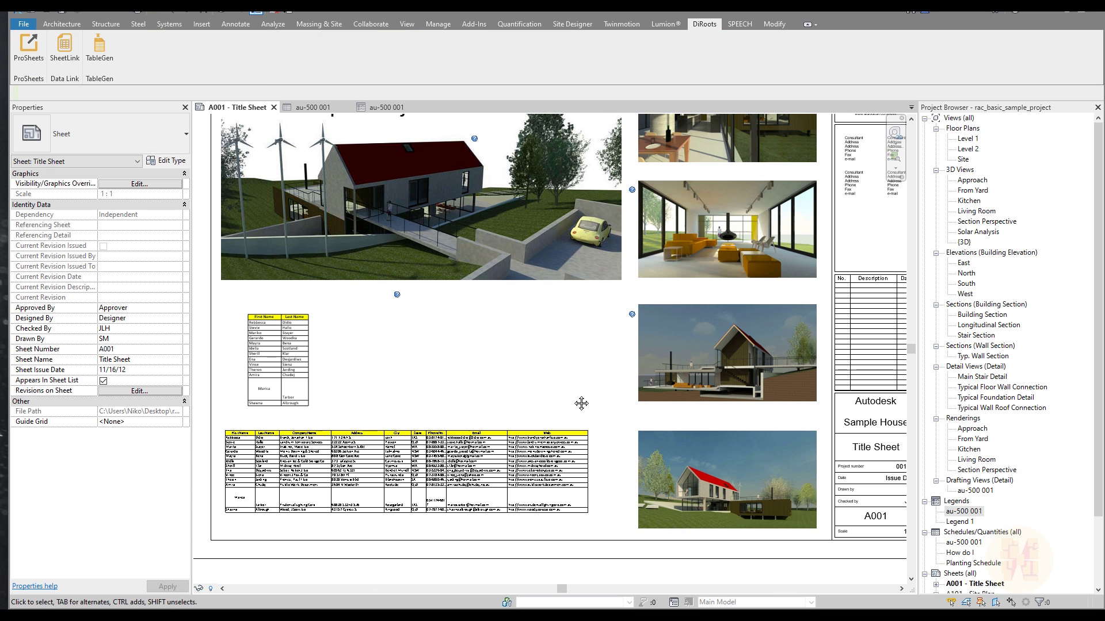